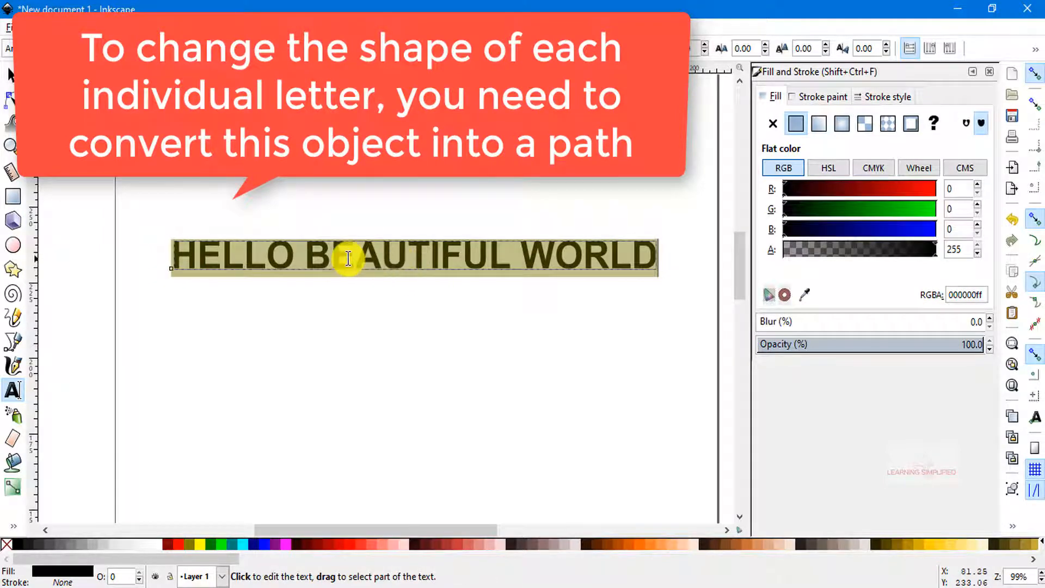
Step: Highlight the single letter H within the HELLO BEAUTIFUL WORLD text and check how the text selects as one object
click(334, 256)
drag(178, 252, 200, 251)
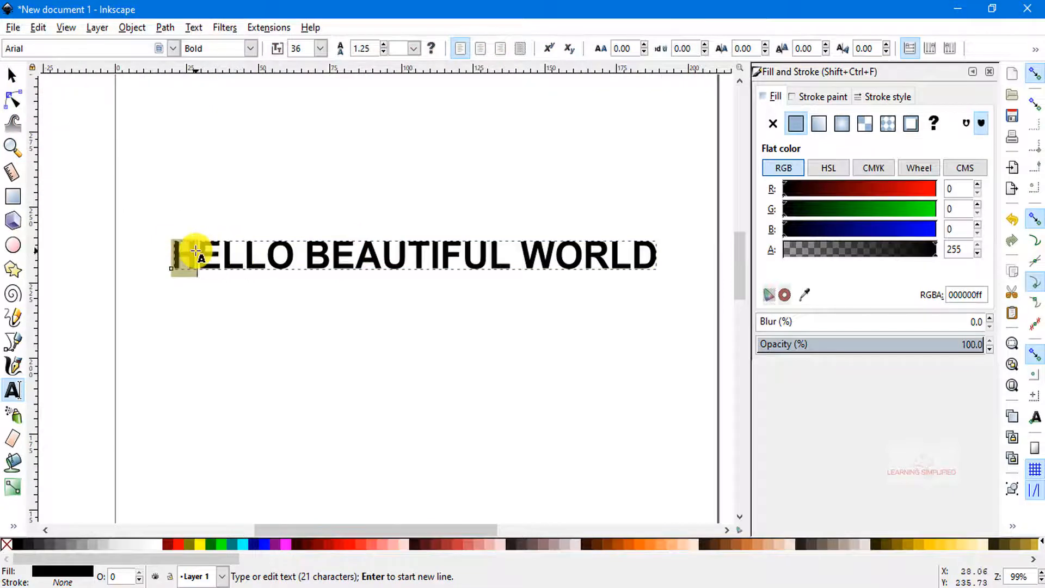
click(220, 249)
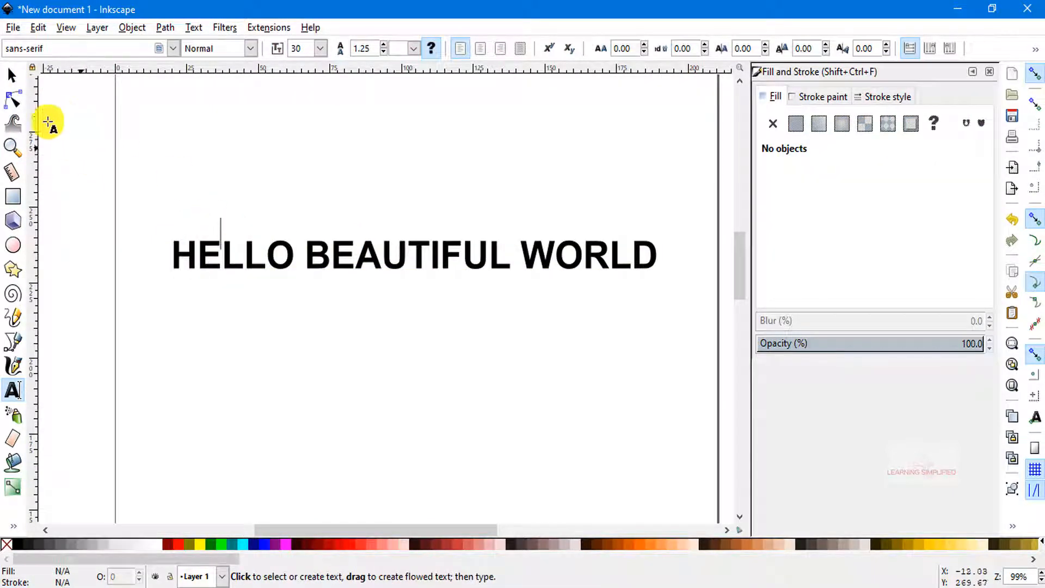
click(12, 75)
click(230, 263)
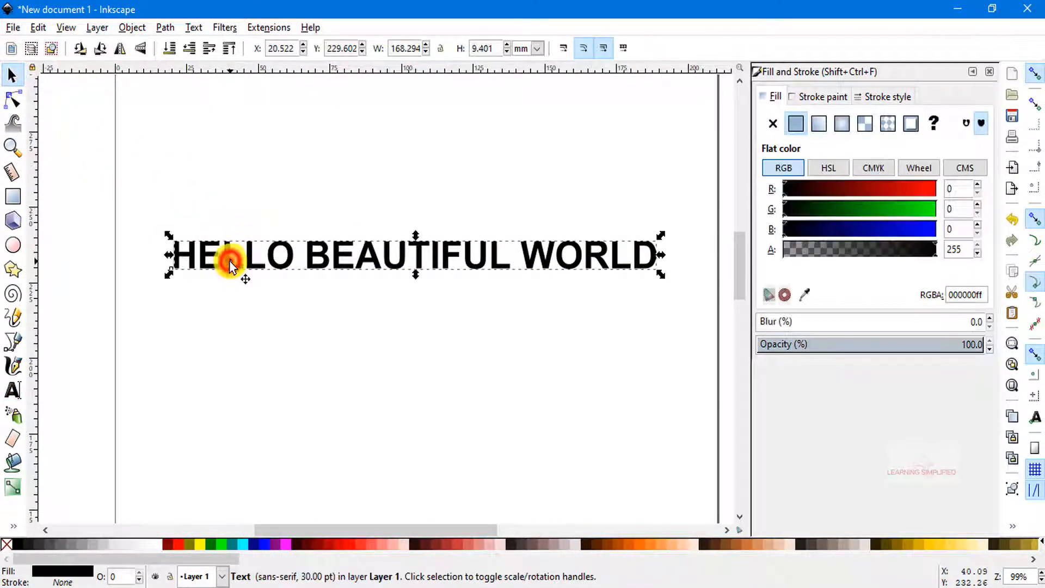
double_click(230, 263)
Step: Convert the HELLO BEAUTIFUL WORLD text object to a path with Object to Path and deselect it
click(12, 74)
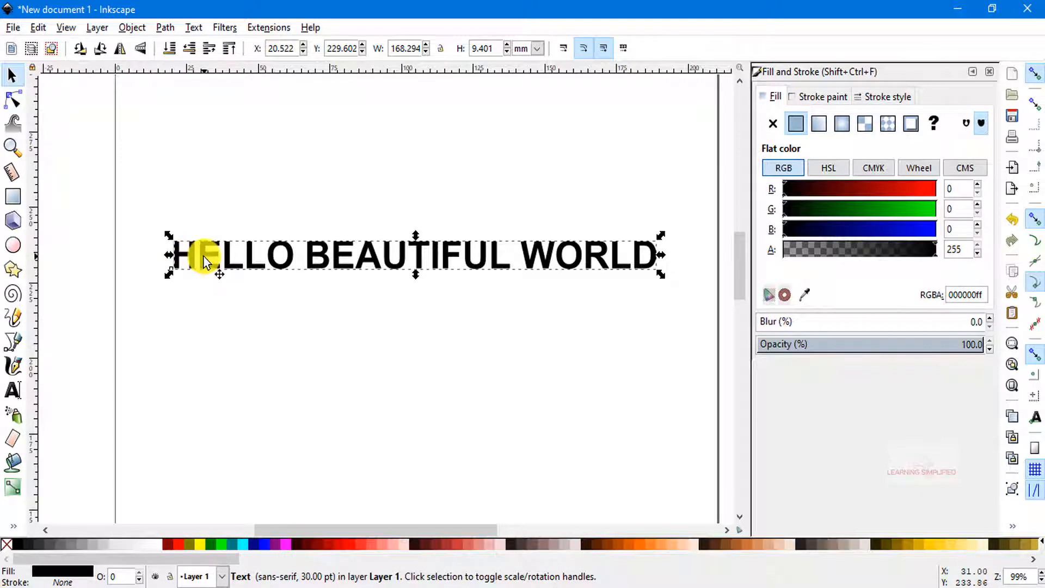
click(206, 259)
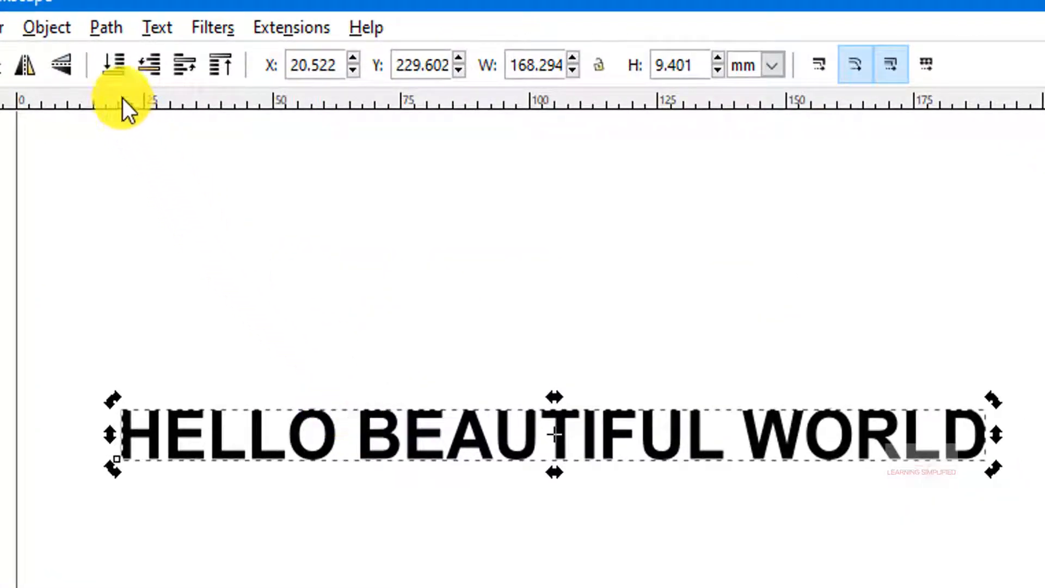
click(99, 24)
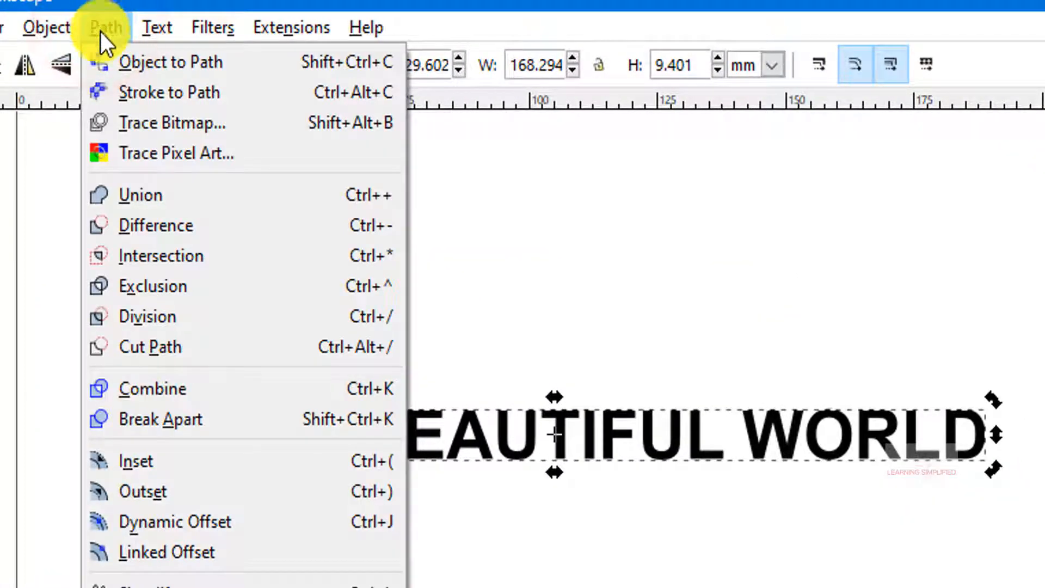
click(147, 67)
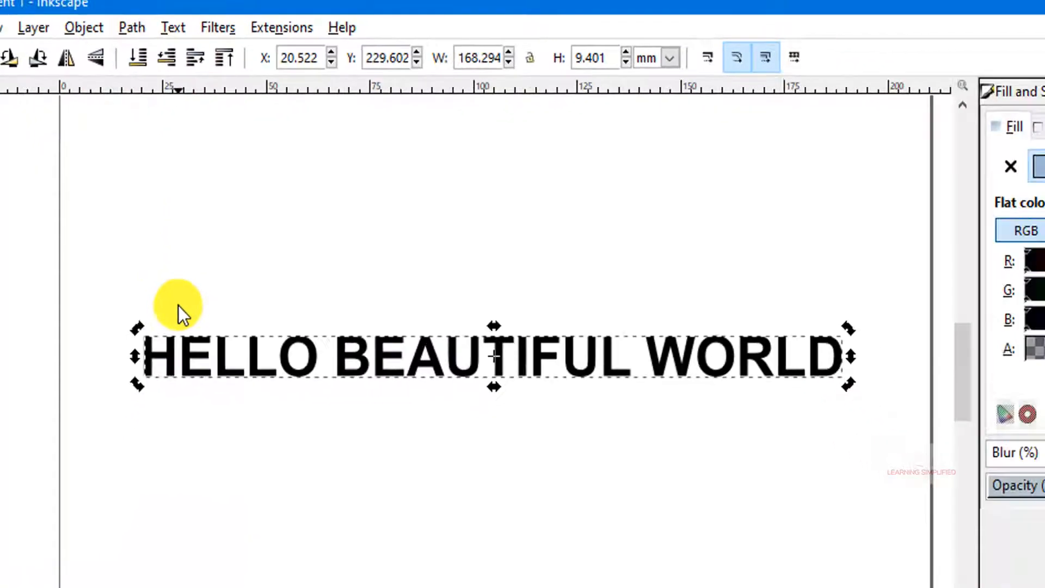
click(187, 390)
Step: Enter the converted letter group and inspect the path nodes of the letters E and O in HELLO
double_click(203, 254)
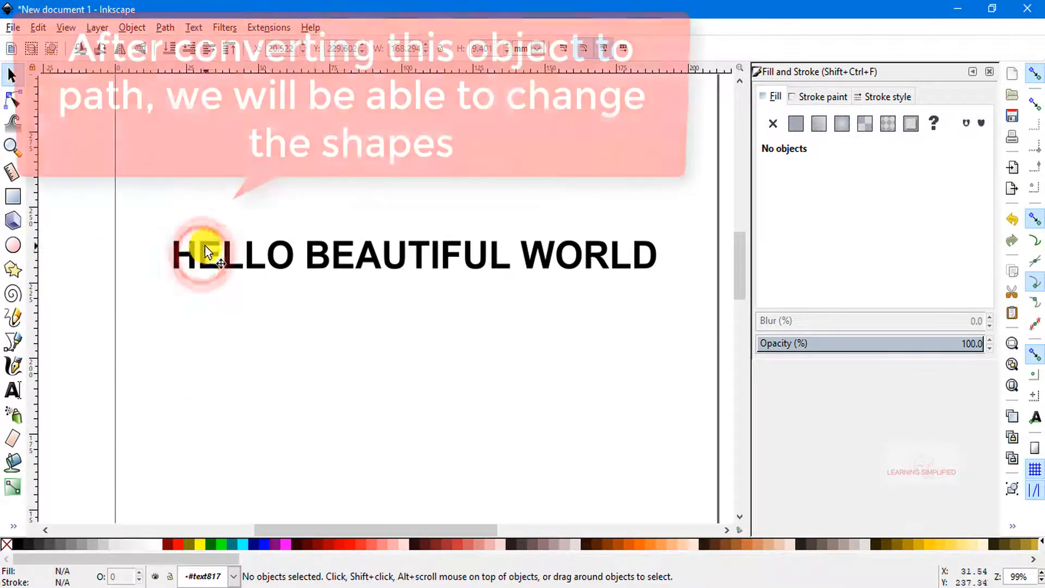
double_click(203, 256)
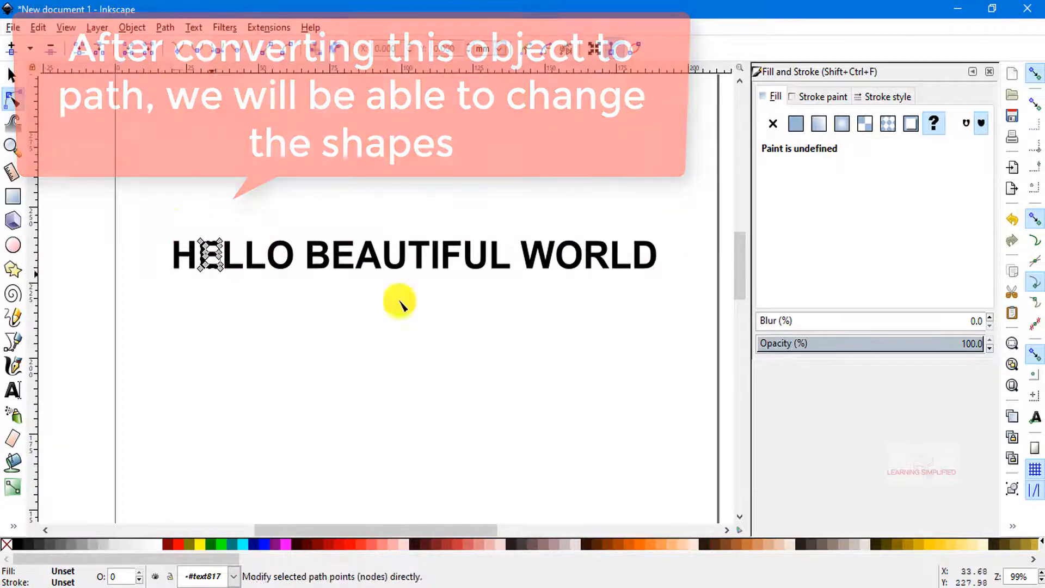
key(s)
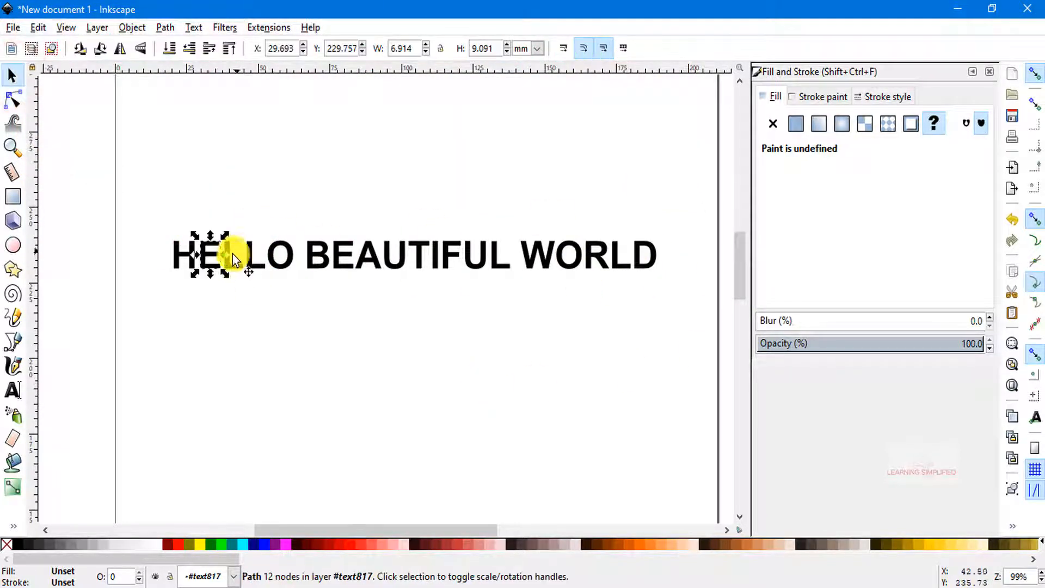
click(260, 266)
double_click(290, 266)
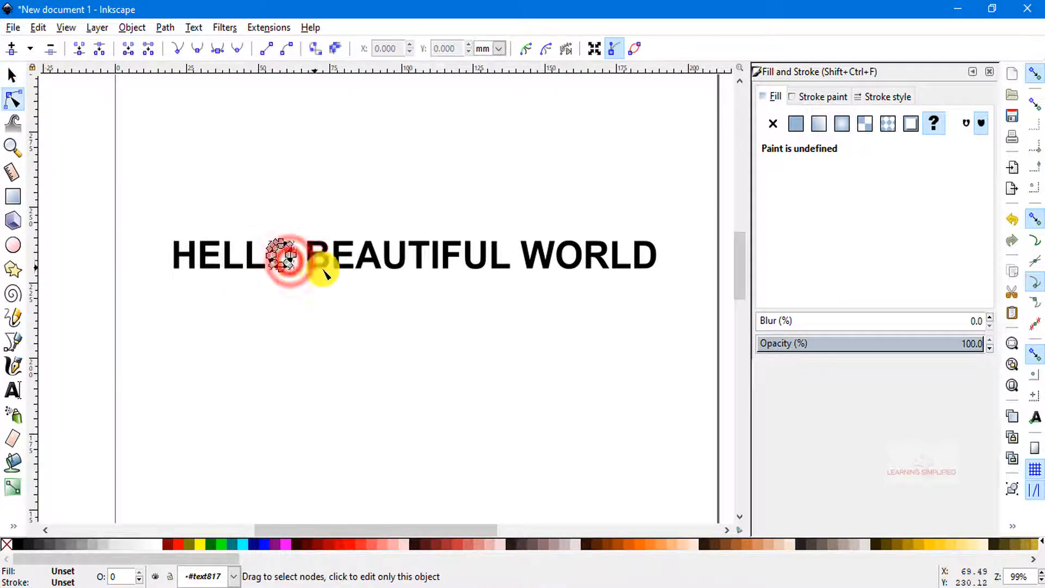
click(301, 212)
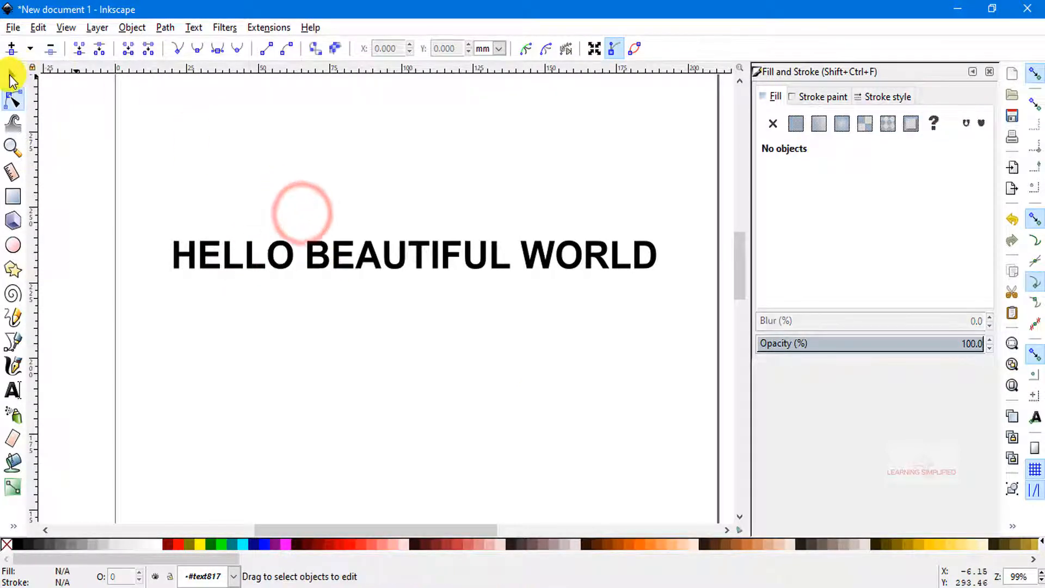
Step: Select the letters H, L and D individually and display the path nodes of the H
click(12, 74)
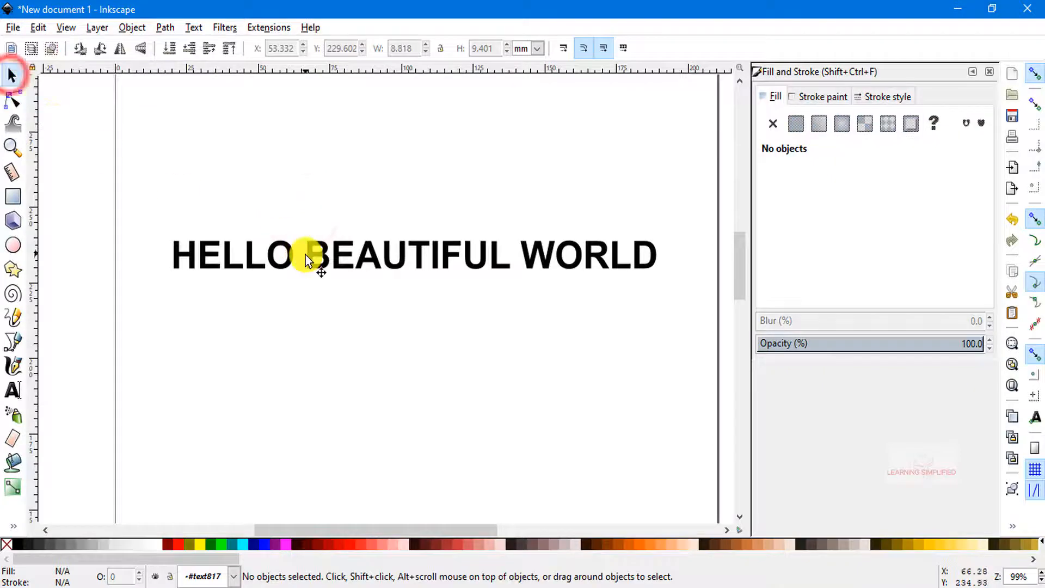
click(191, 256)
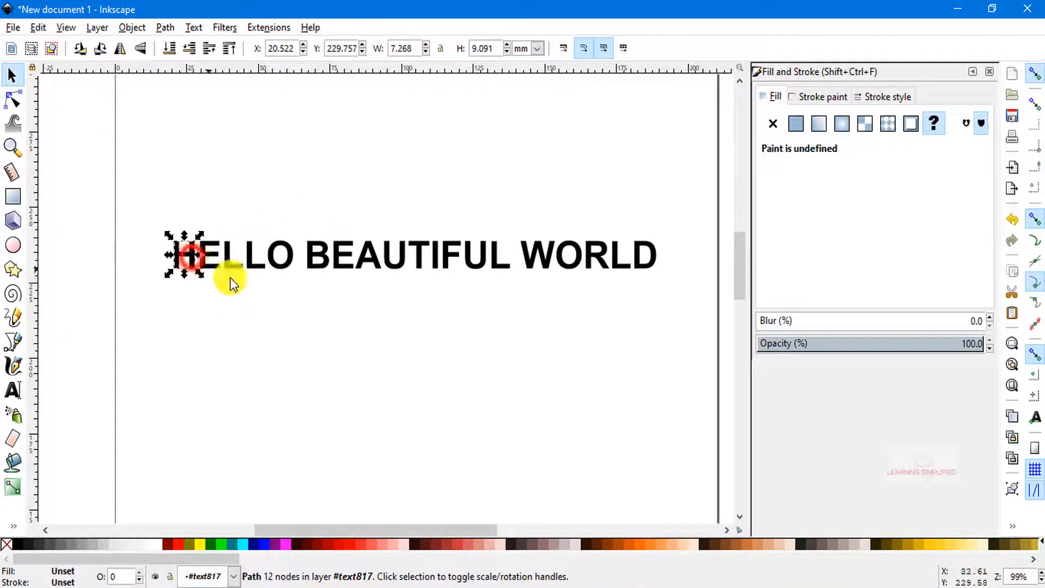
click(255, 265)
click(177, 251)
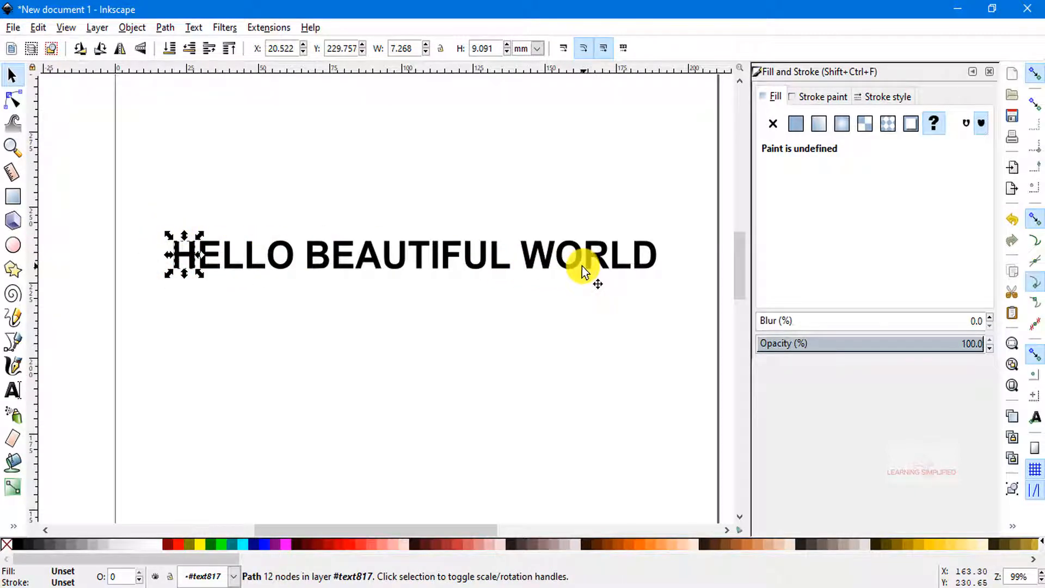
click(651, 264)
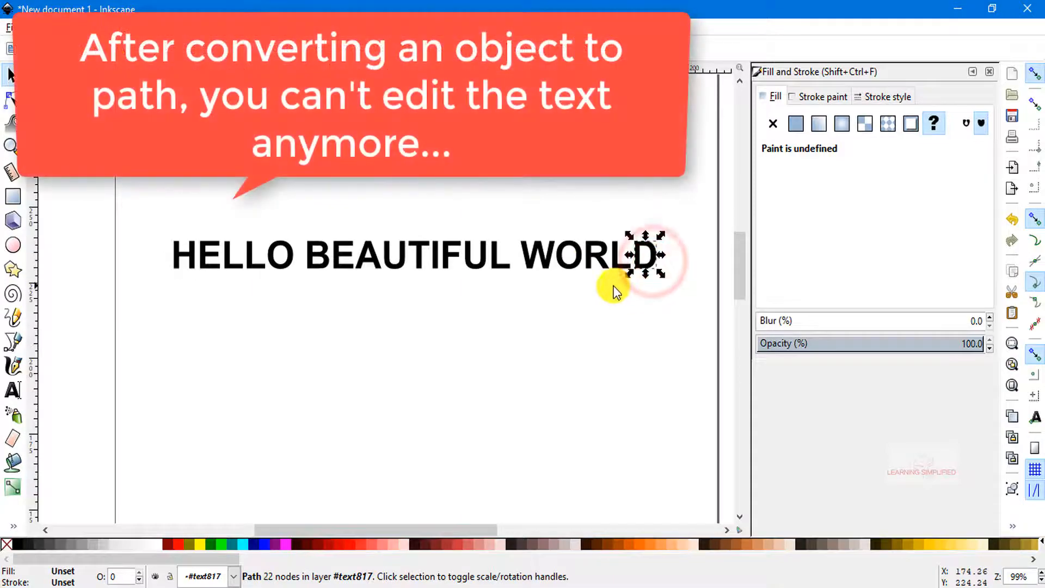
double_click(194, 253)
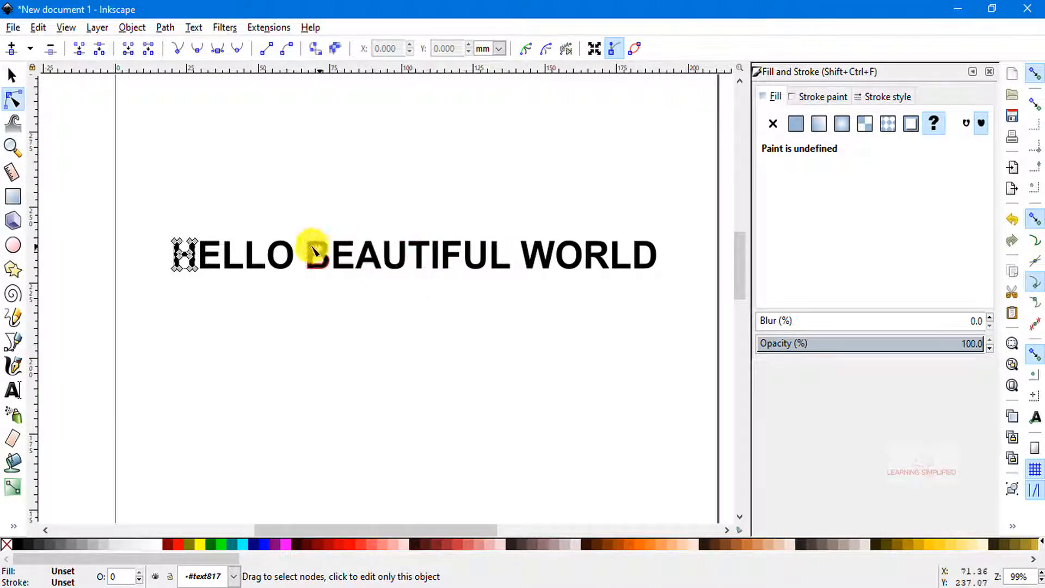
Step: Select the letters of BEAUTIFUL one after another to check that each is a separate path
click(12, 76)
click(322, 257)
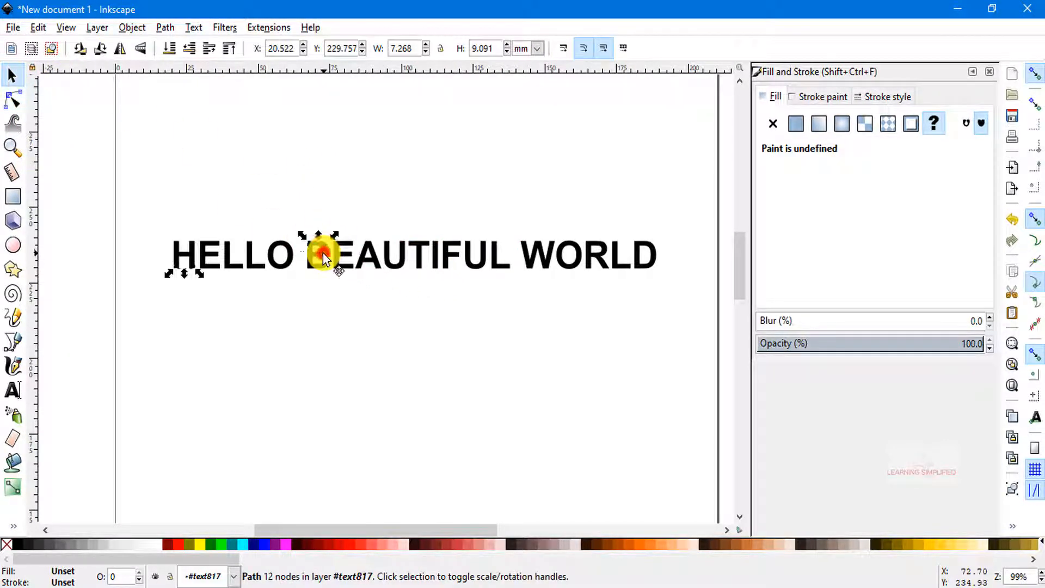
click(370, 256)
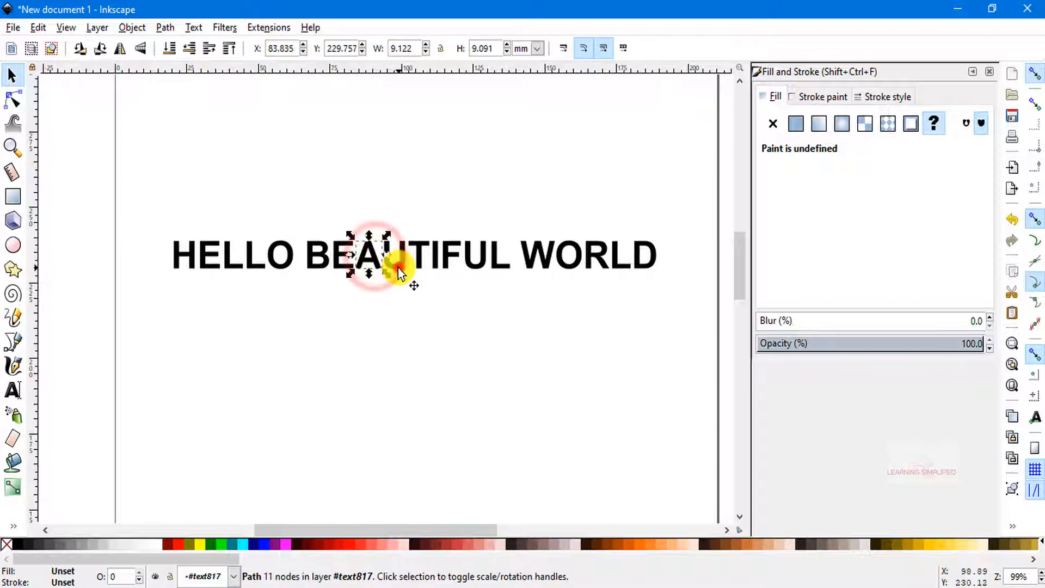
click(395, 259)
click(421, 256)
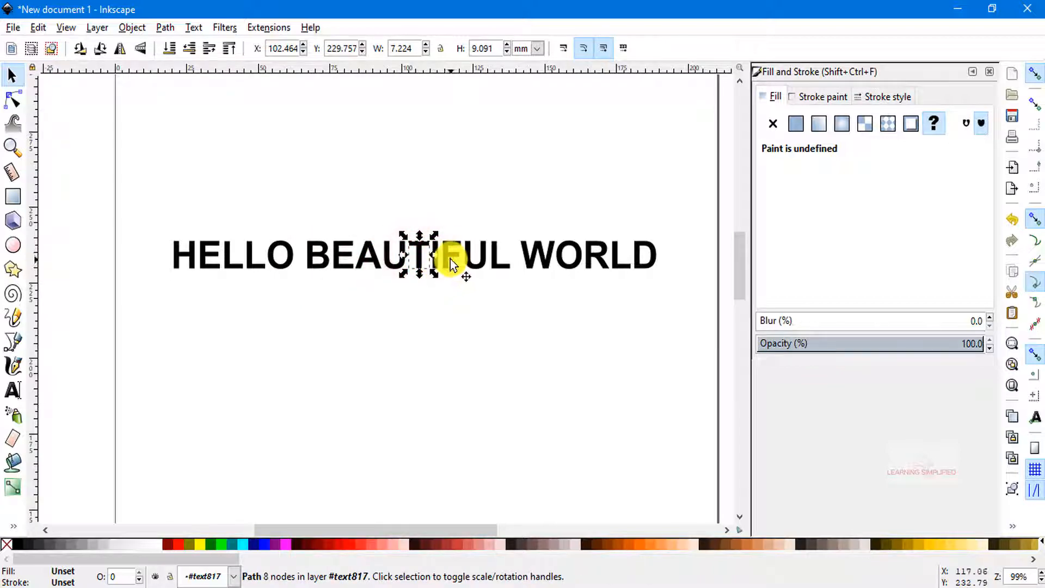
click(455, 257)
click(478, 258)
click(412, 263)
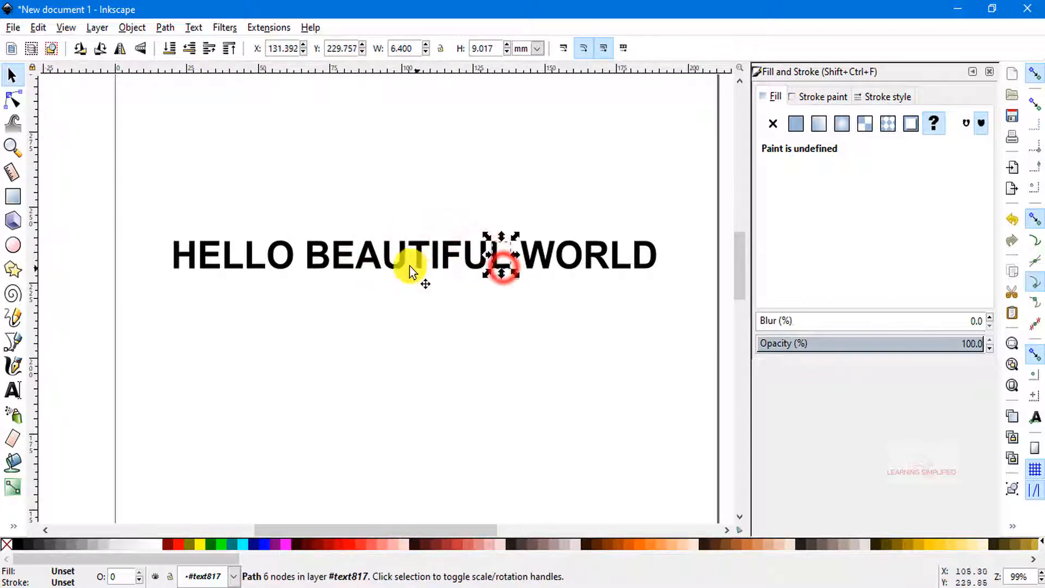
Step: Delete the letter paths of the word BEAUTIFUL one by one
click(326, 262)
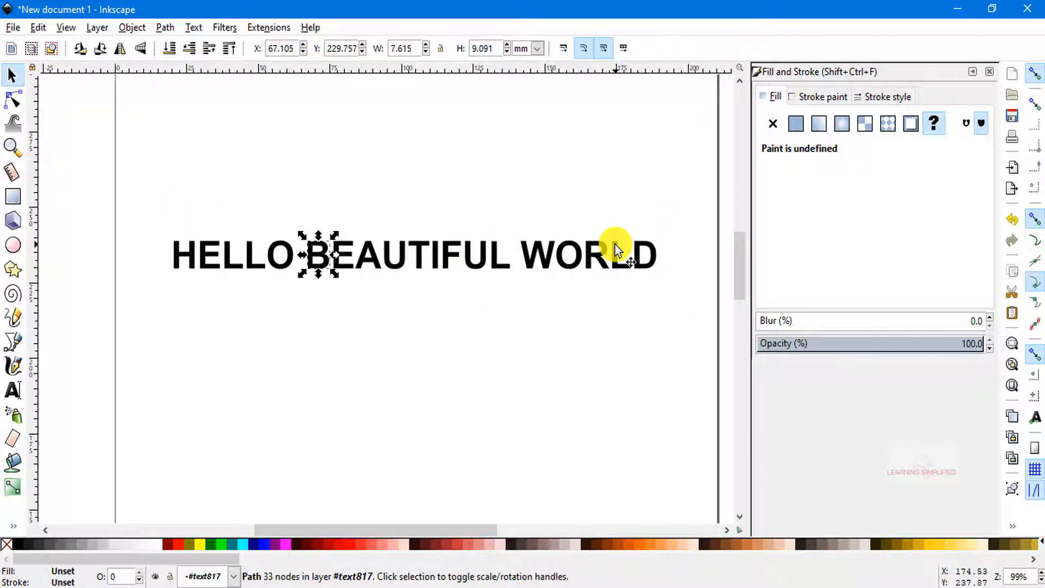
key(Delete)
click(338, 264)
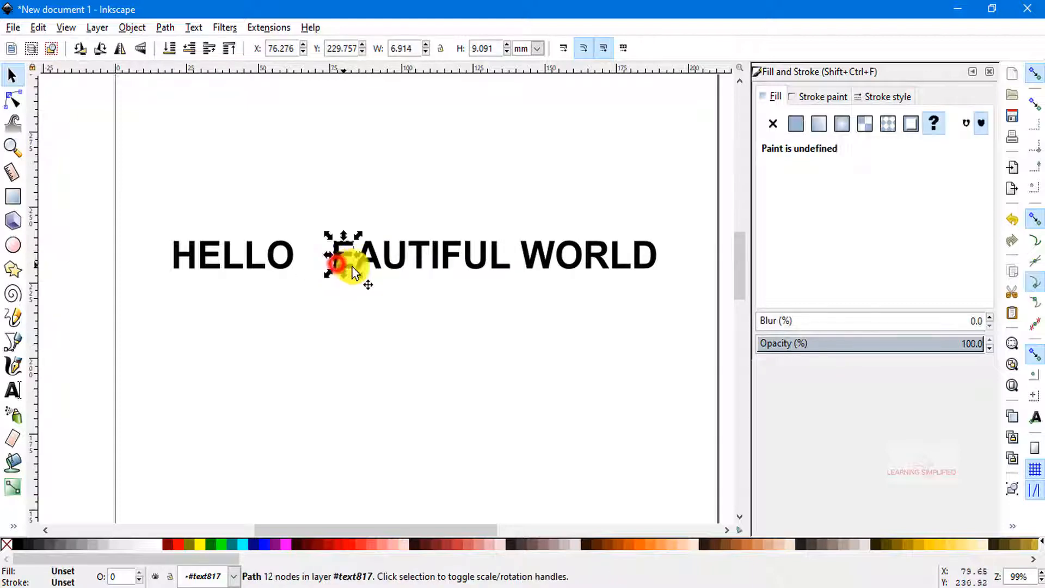
key(Delete)
click(367, 261)
key(Delete)
click(392, 267)
key(Delete)
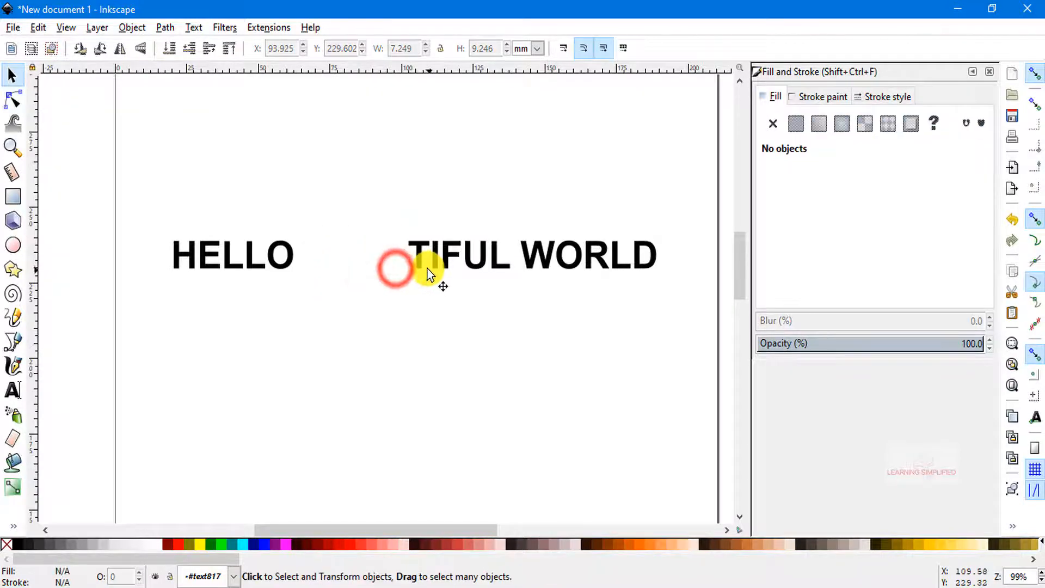
click(420, 261)
key(Delete)
click(436, 261)
key(Delete)
click(478, 264)
key(Delete)
click(499, 266)
key(Delete)
Step: Move the W of WORLD next to HELLO, and undo the move and the letter deletions
drag(544, 255, 360, 256)
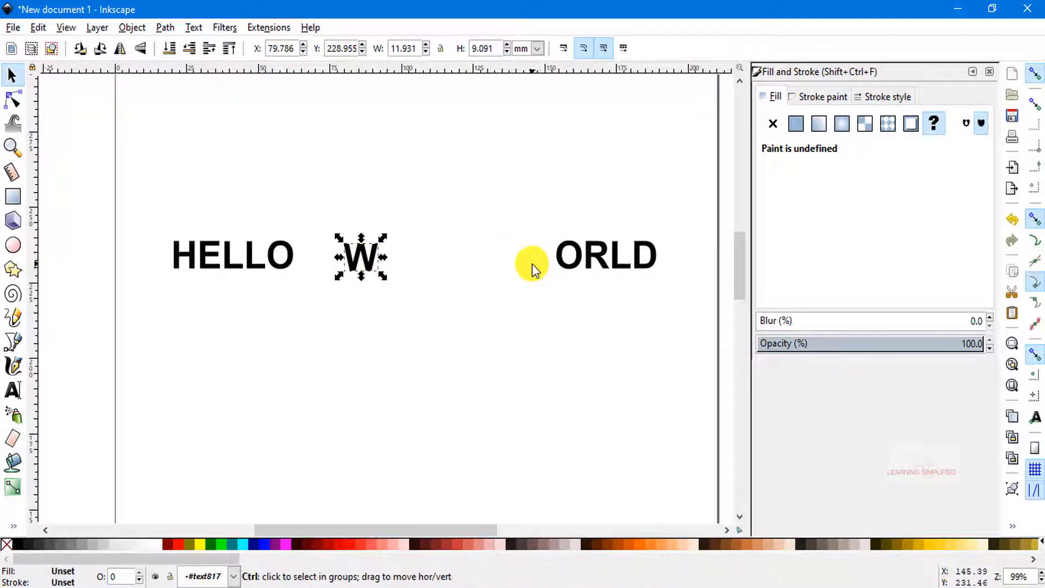
key(ctrl+z)
key(ctrl+z)
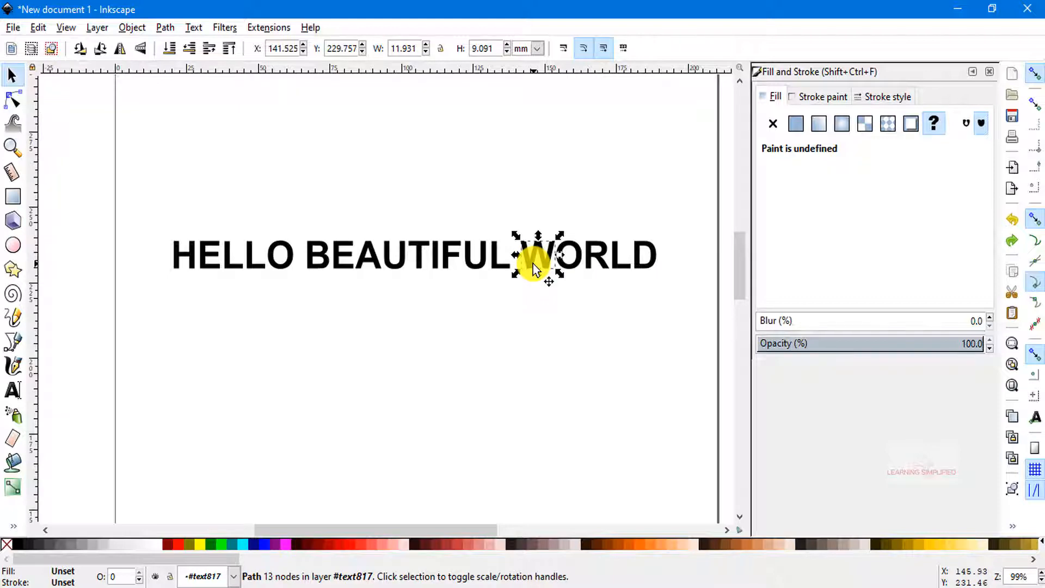
Step: Open the path of the letter H in HELLO for node editing
click(7, 82)
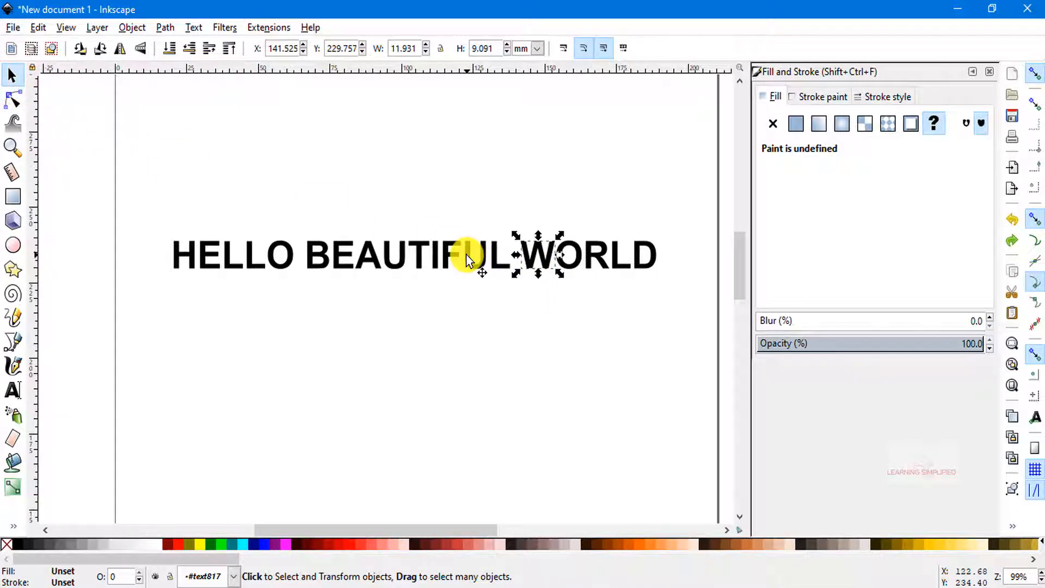
click(215, 250)
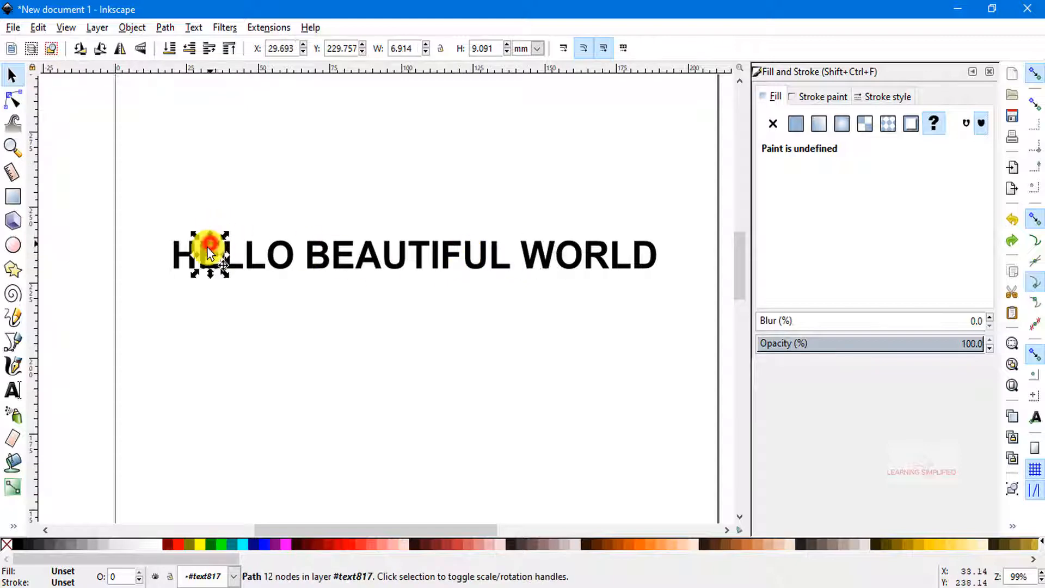
click(176, 265)
double_click(177, 265)
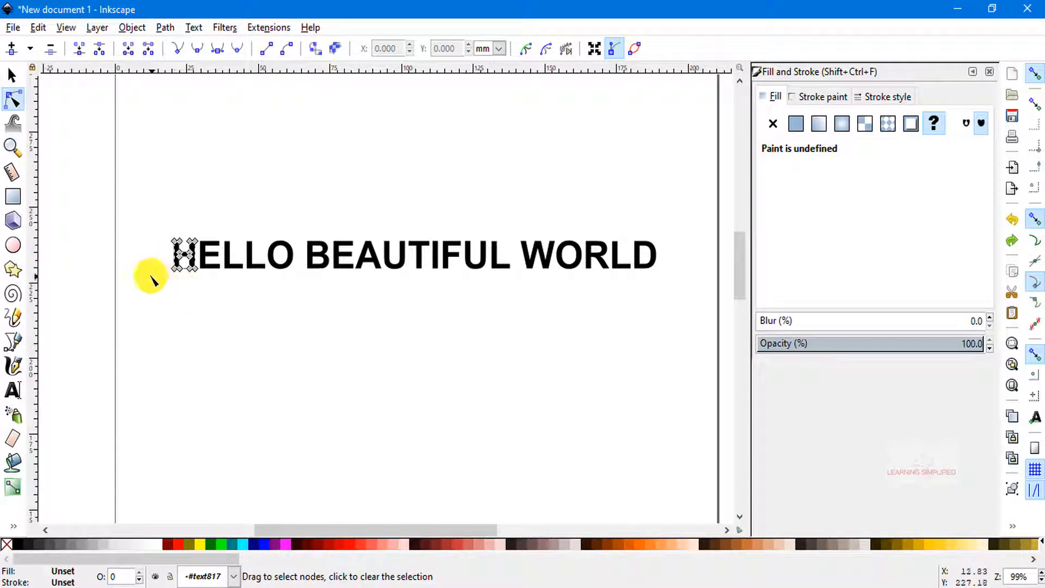
ctrl+scroll(154, 257, up, 5)
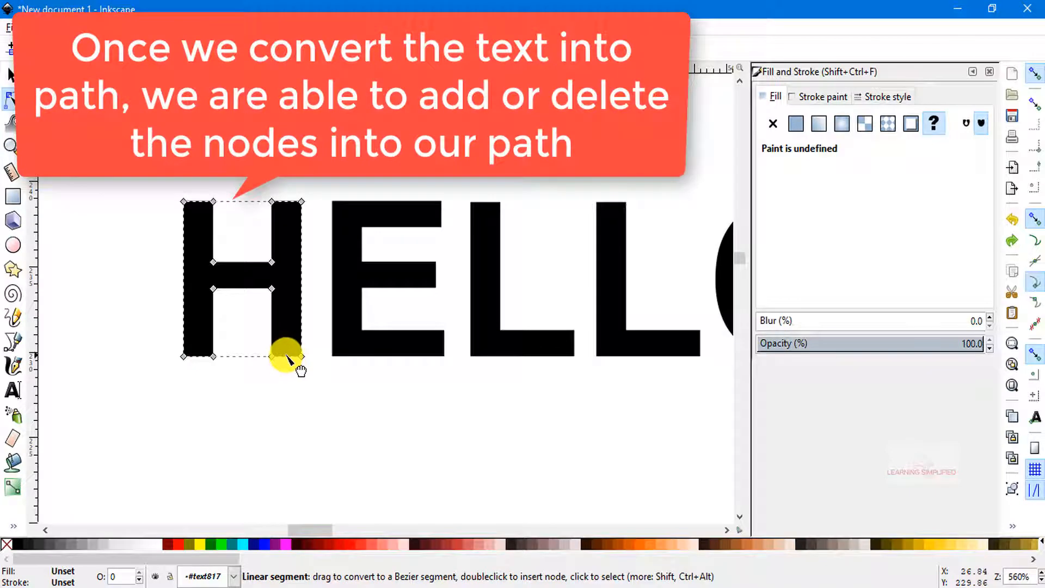
Step: Insert a node in the middle of the lower edge of the H's right leg and delete it
double_click(286, 357)
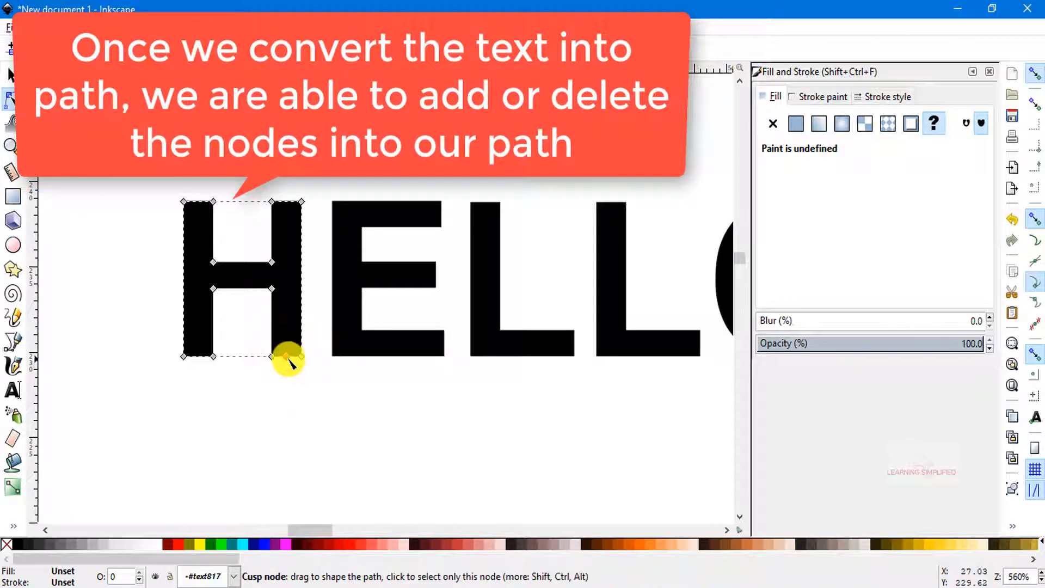
click(287, 358)
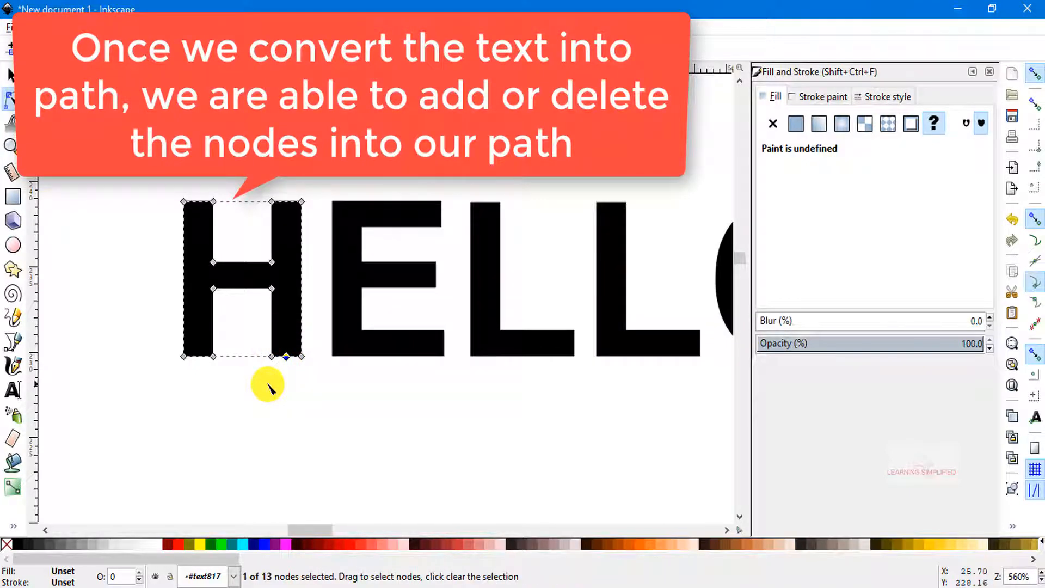
key(Delete)
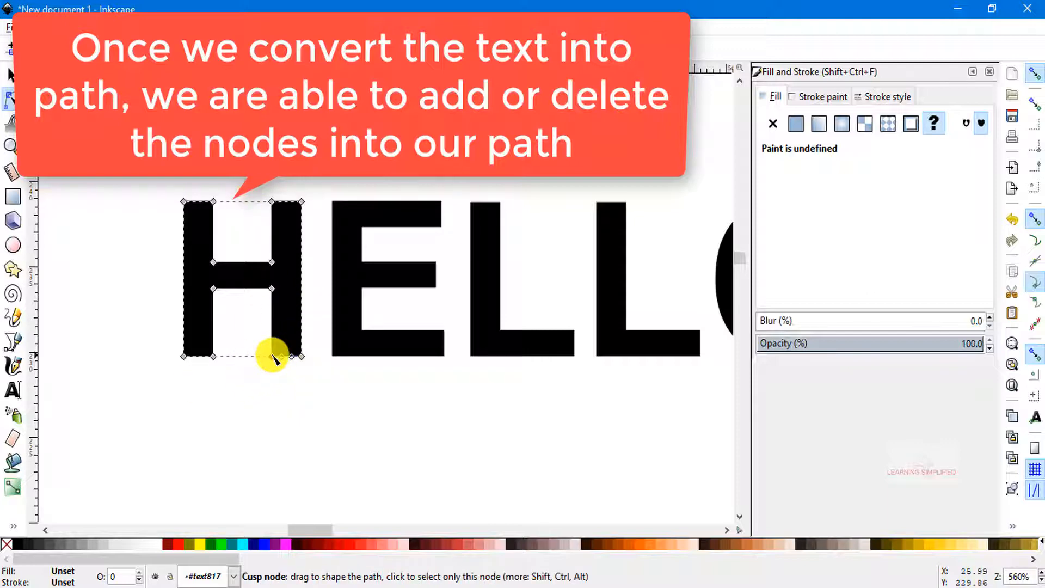
Step: Pull the lower inner corner node of the H's right leg down to about X 24.3, Y 223.3 mm and stretch its upper inner corner upward
drag(273, 359, 235, 422)
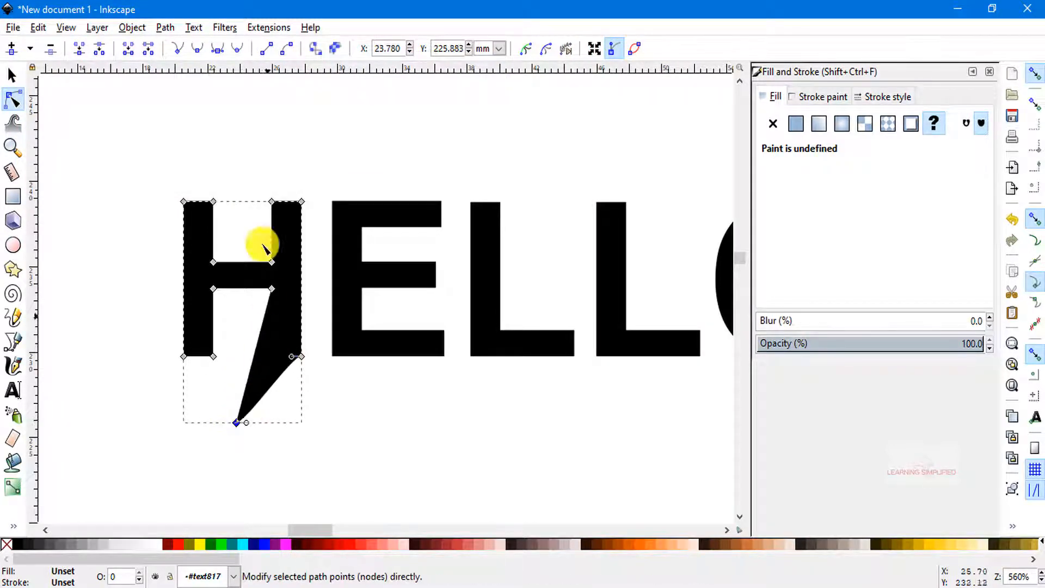
drag(272, 202, 272, 92)
click(236, 422)
drag(242, 443, 245, 467)
click(100, 215)
scroll(622, 283, down, 7)
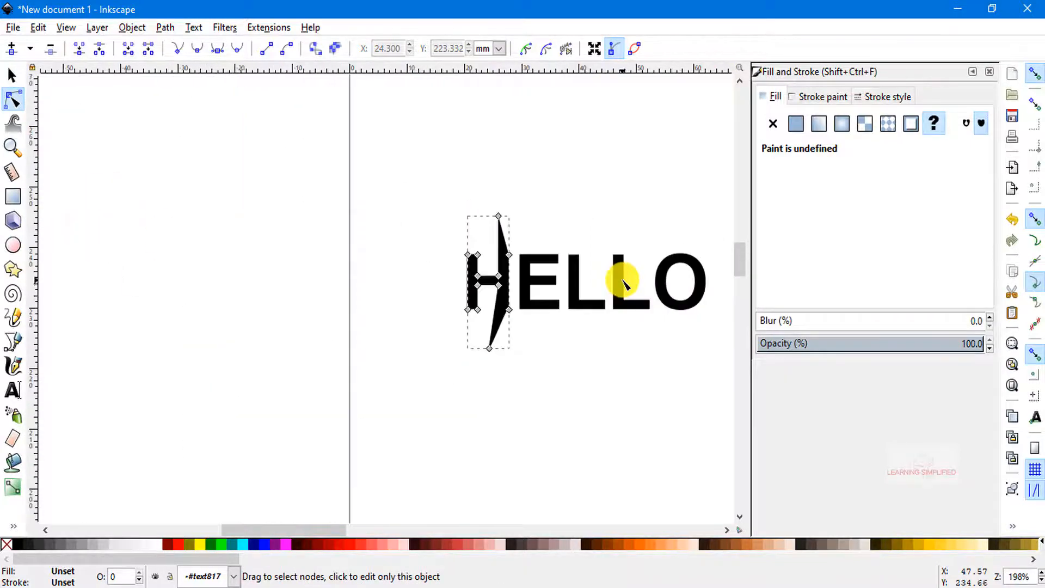
Step: Leave node editing, deselect the H and examine the reshaped letter within the HELLO BEAUTIFUL WORLD text
drag(690, 288, 338, 283)
click(12, 75)
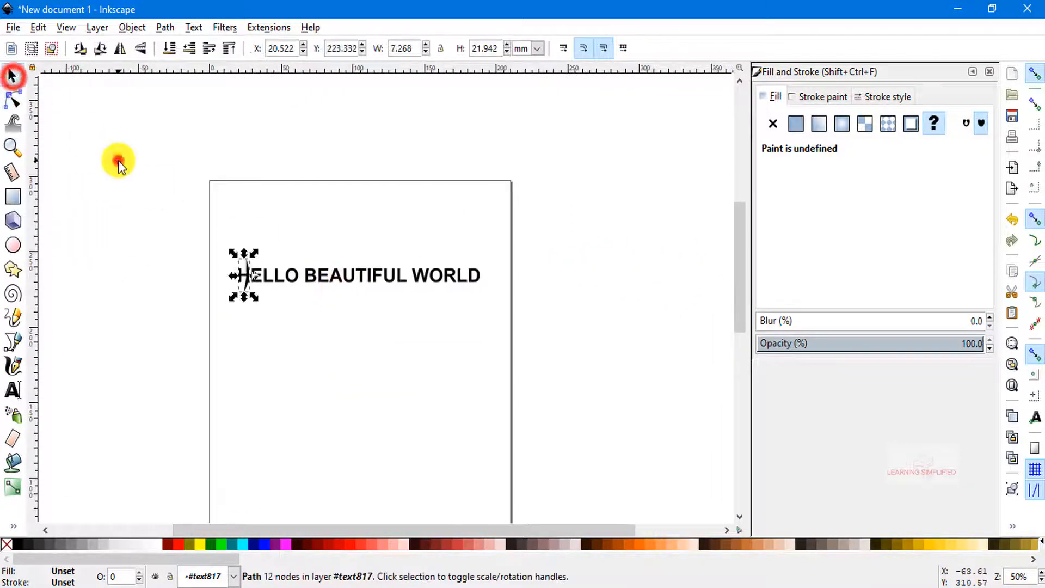
click(116, 158)
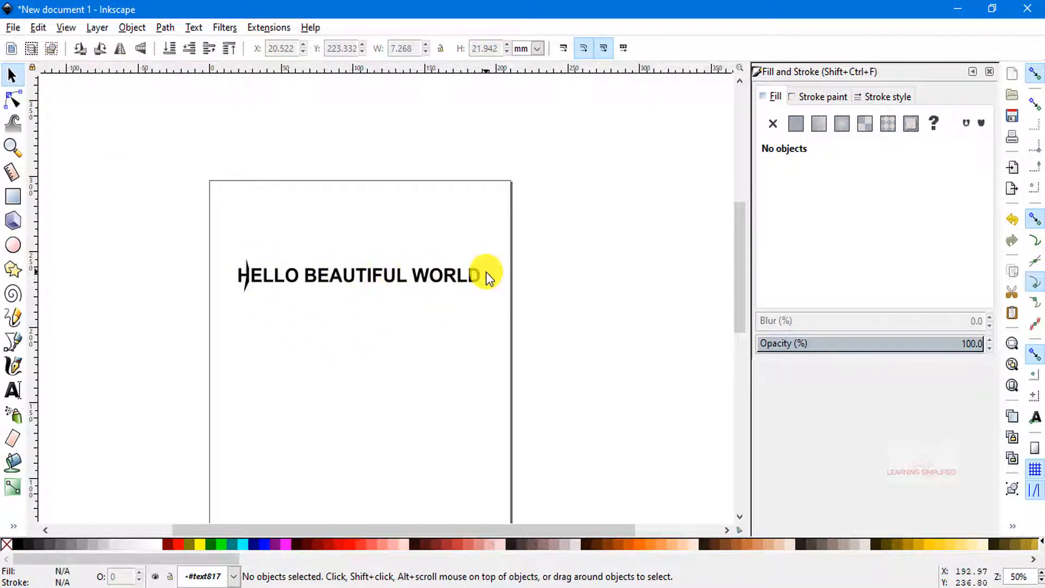
scroll(234, 283, up, 2)
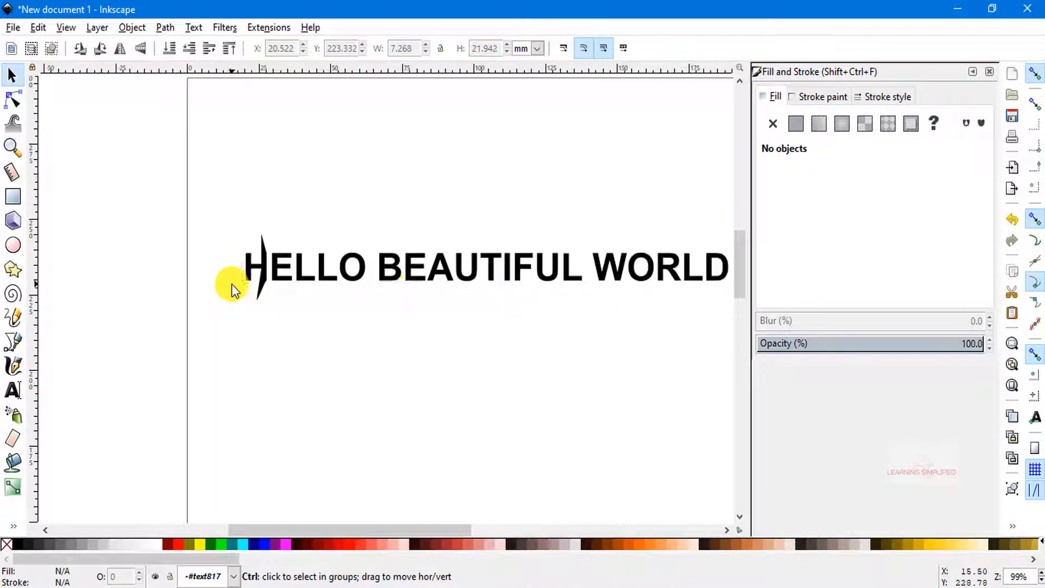
scroll(503, 299, down, 2)
scroll(671, 299, up, 1)
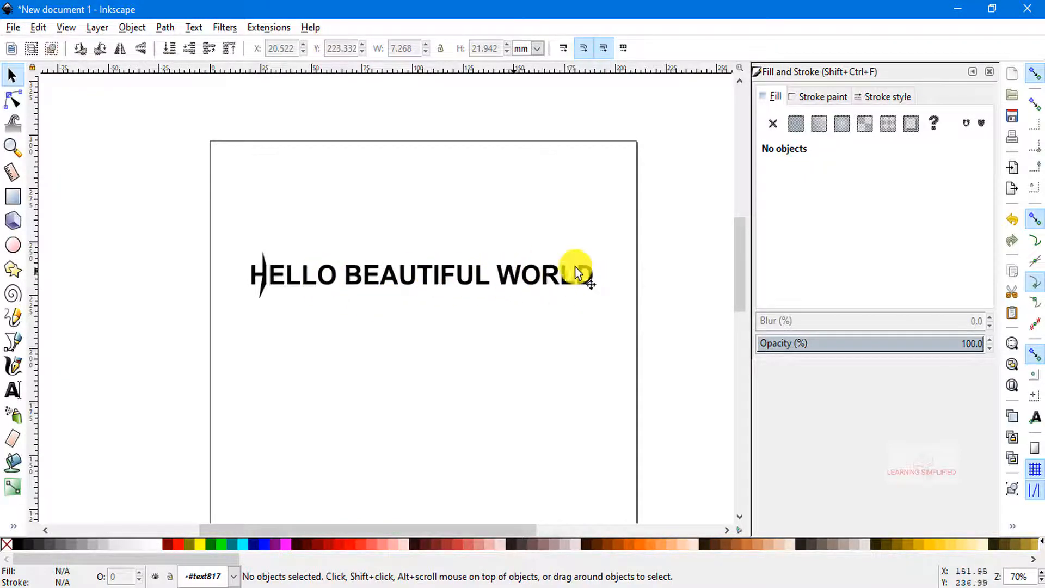
click(12, 76)
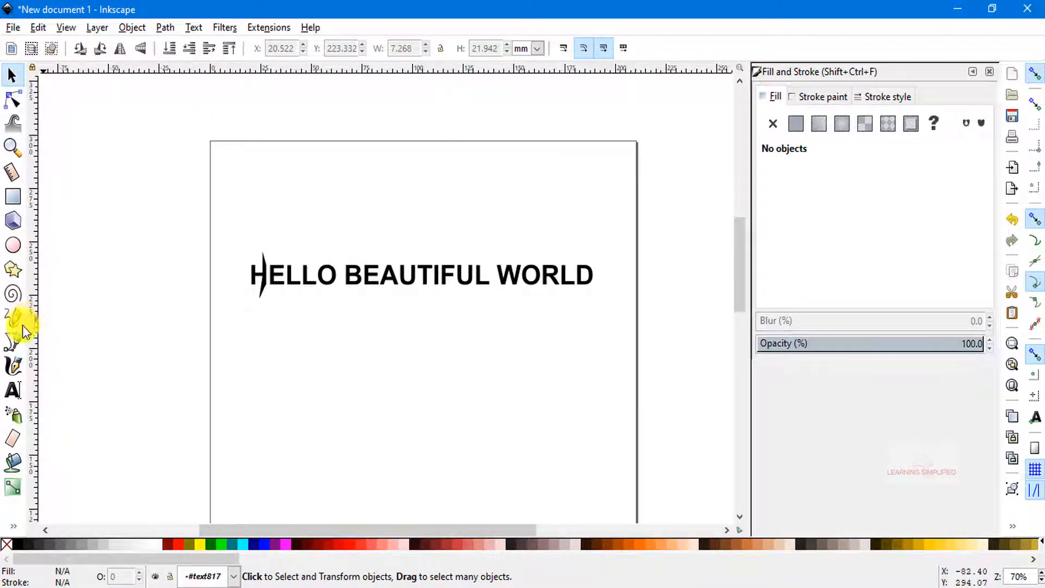
Step: Add the text HELLO WORLD below the first line and move it to about X 60.4, Y 197.5 mm
click(13, 390)
click(269, 371)
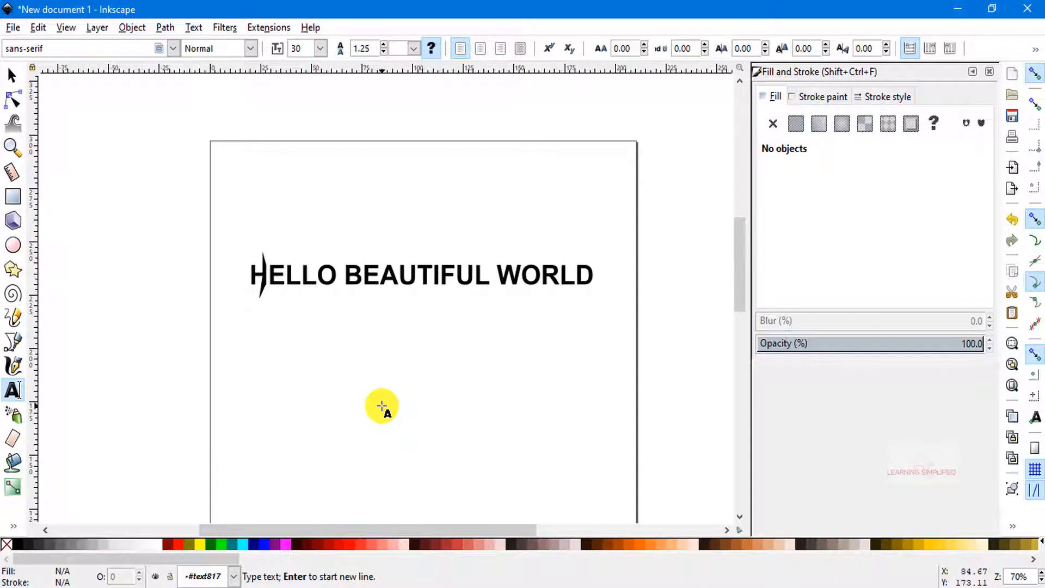
text(HELLO )
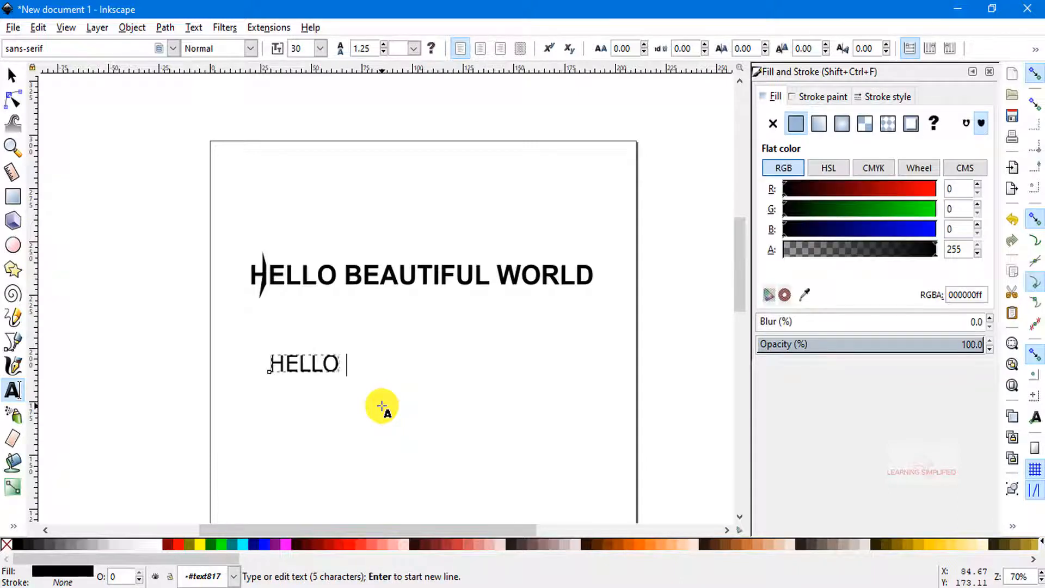
text(WORLD)
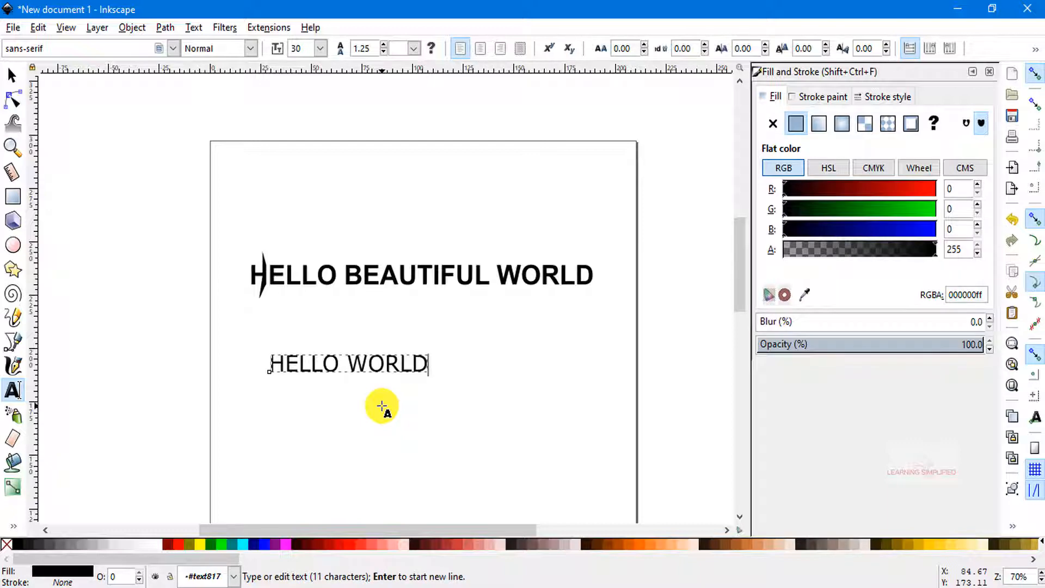
click(12, 75)
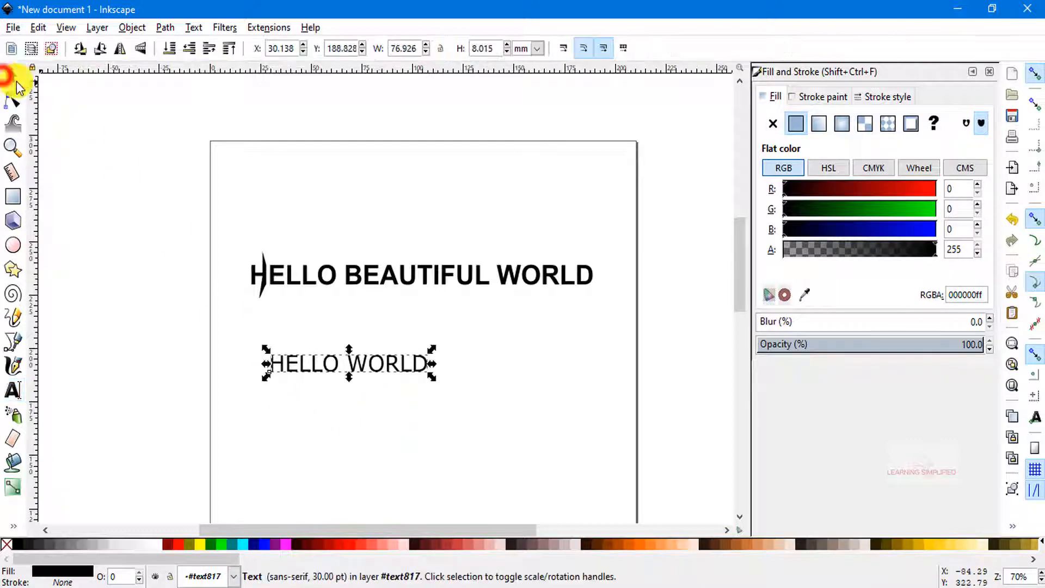
drag(291, 365, 354, 348)
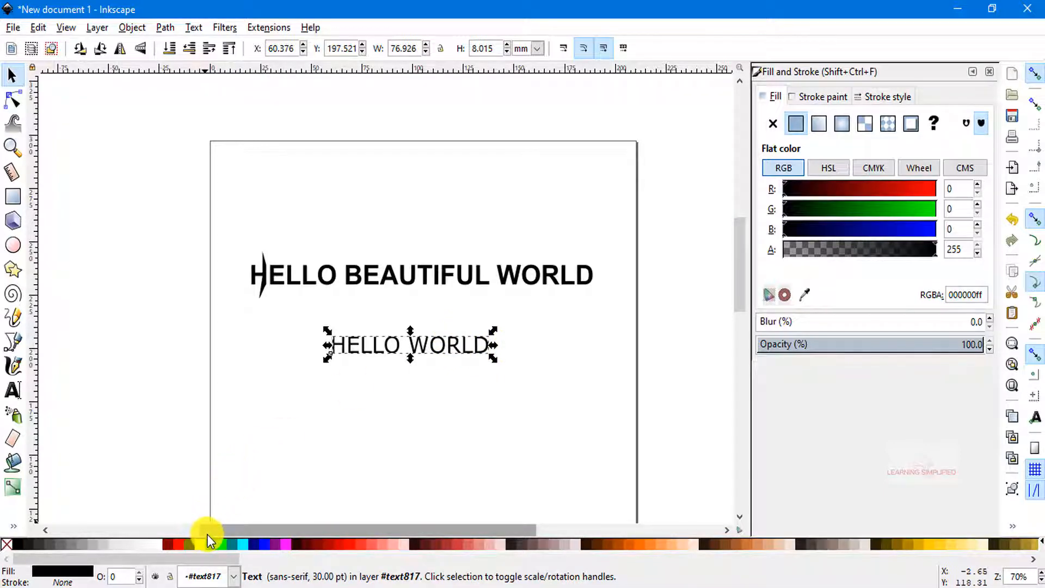
Step: Try red, orange and yellow fills on the HELLO WORLD text and fill it with green 338000
click(337, 541)
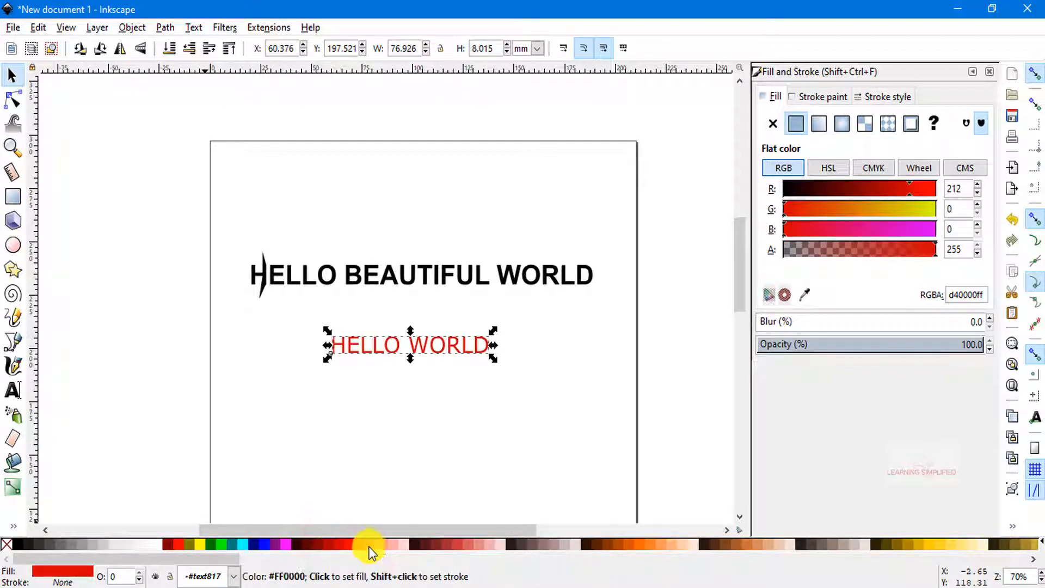
click(362, 544)
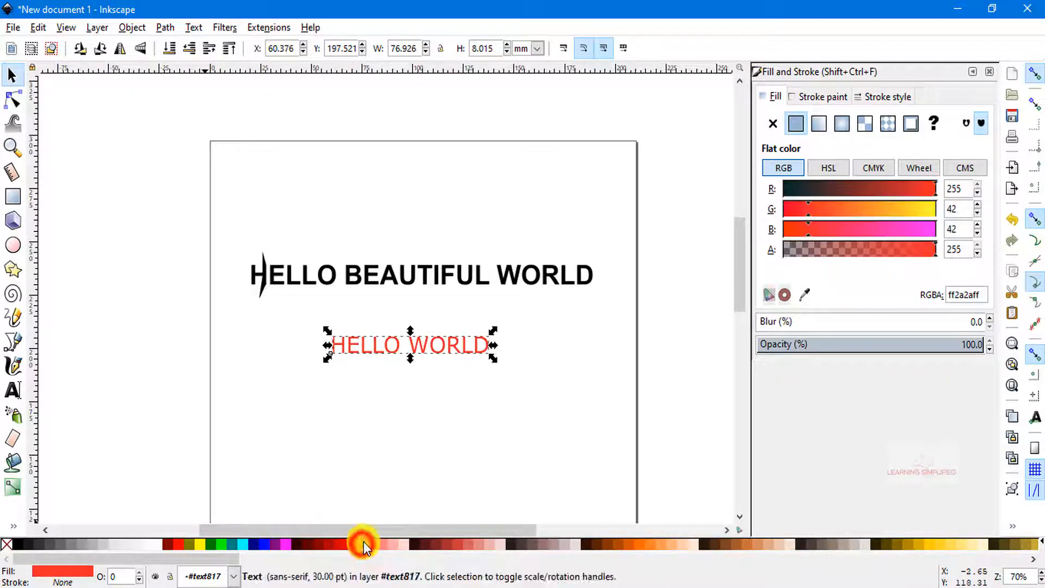
click(658, 544)
click(650, 544)
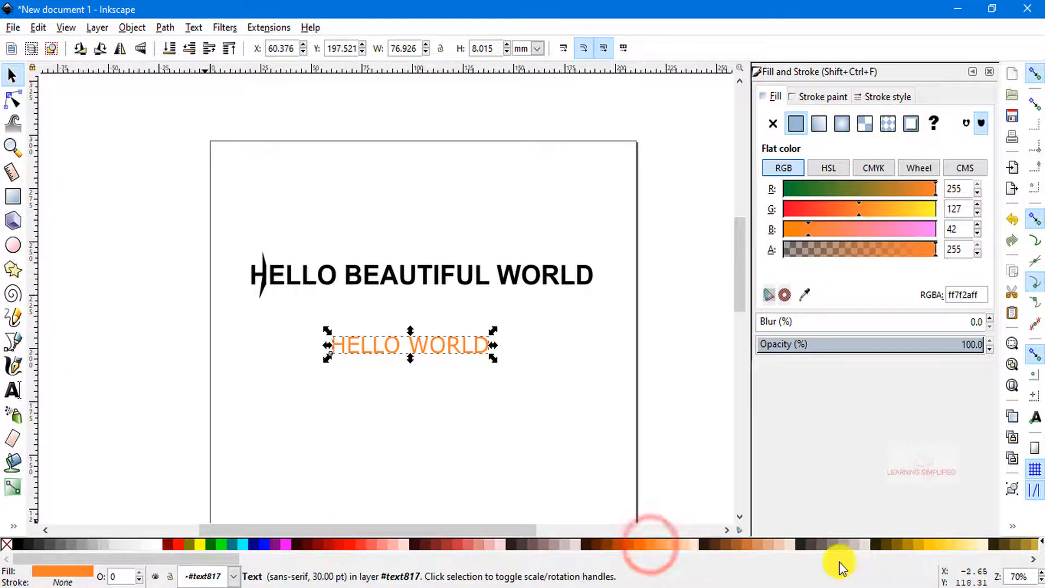
click(928, 545)
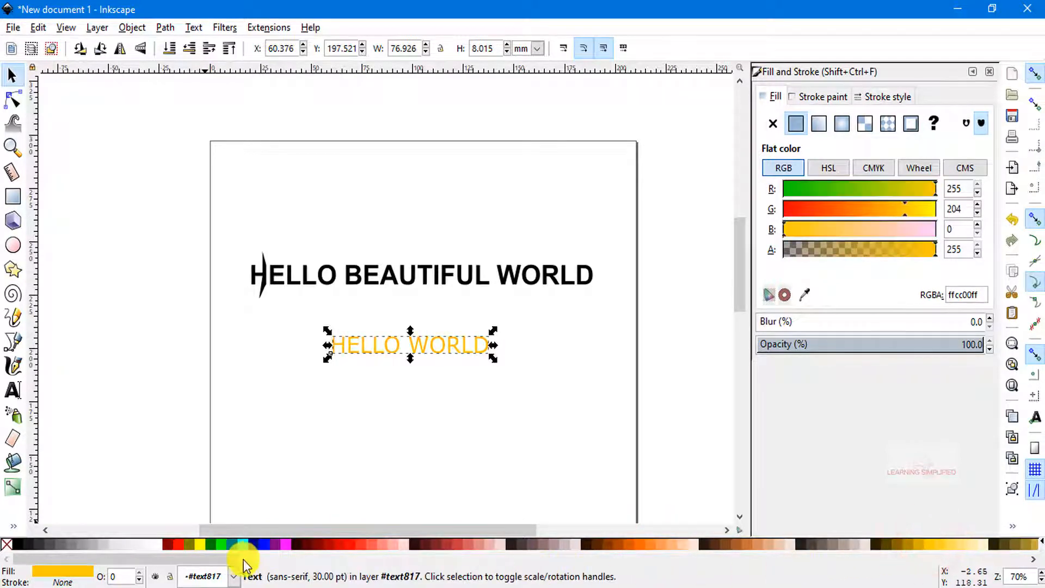
drag(227, 559, 444, 567)
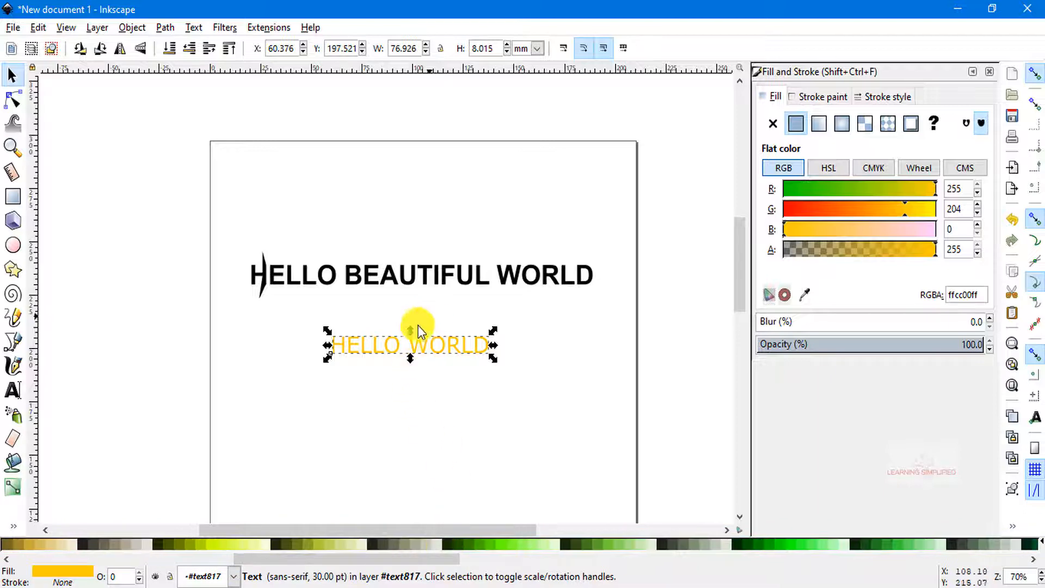
click(466, 544)
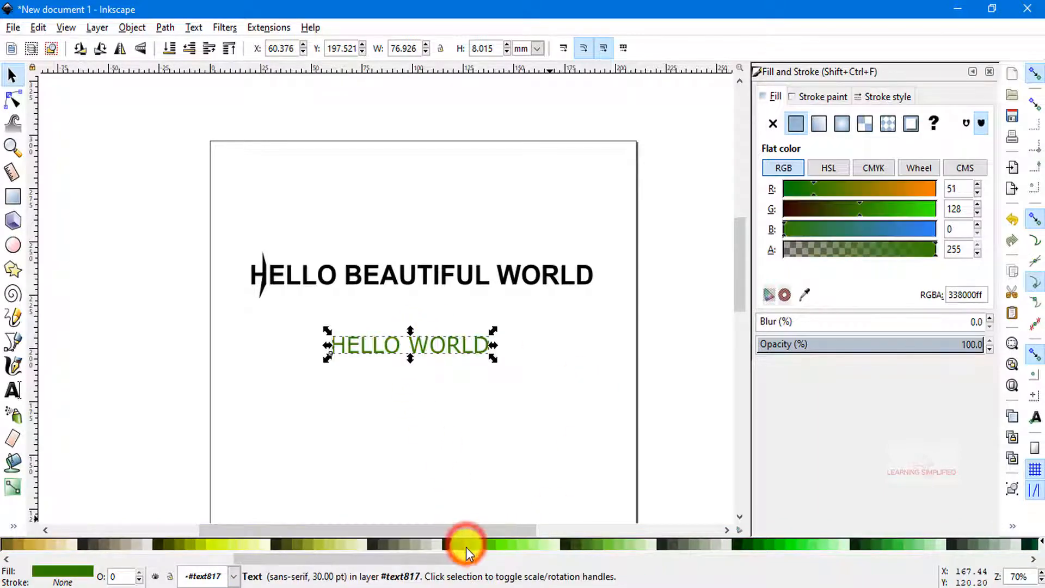
Step: Add a dark green stroke to the HELLO WORLD text and recolour the stroke red
scroll(428, 349, up, 4)
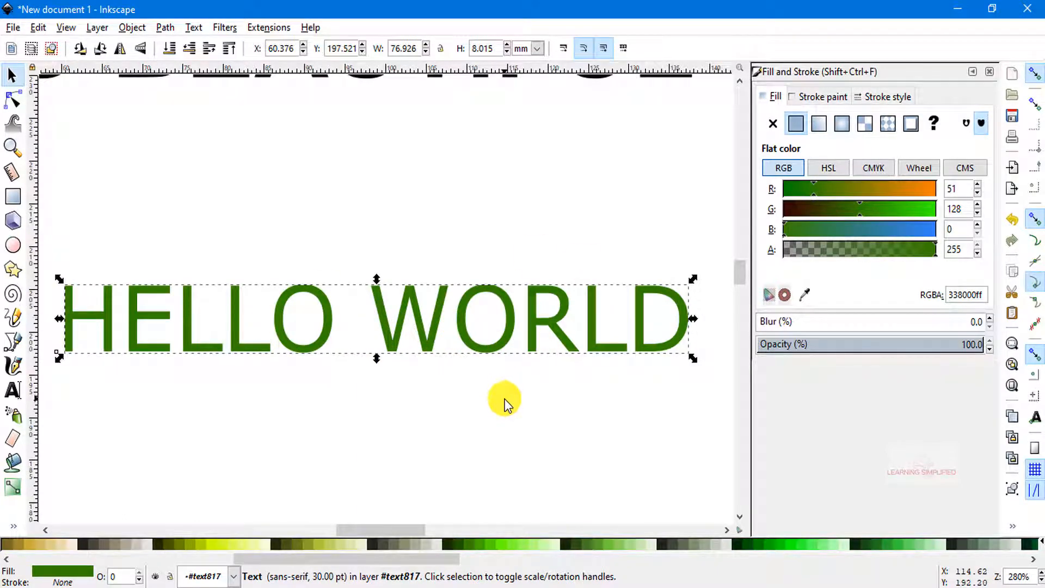
shift+click(575, 544)
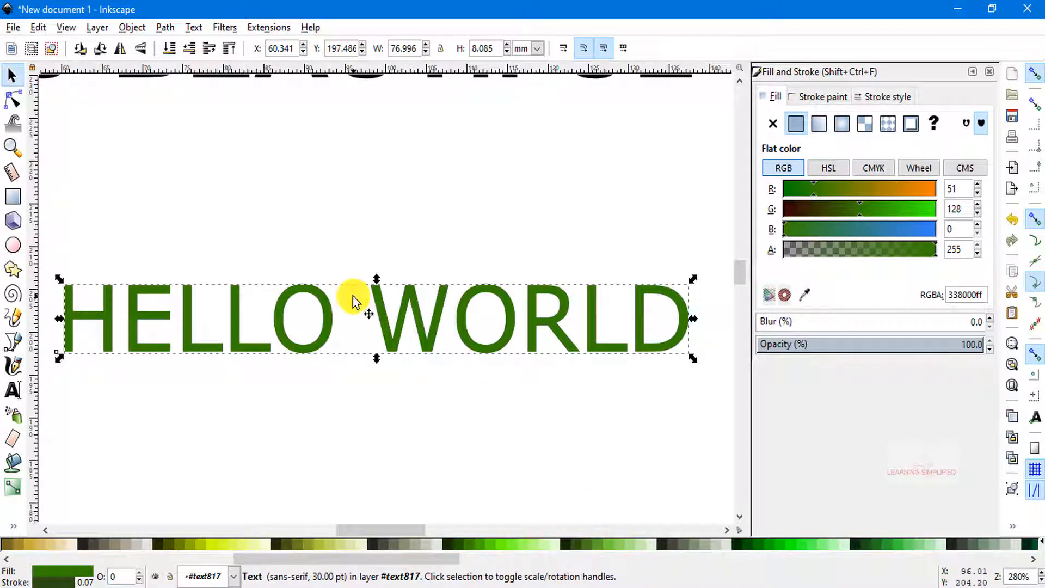
ctrl+scroll(494, 321, up, 9)
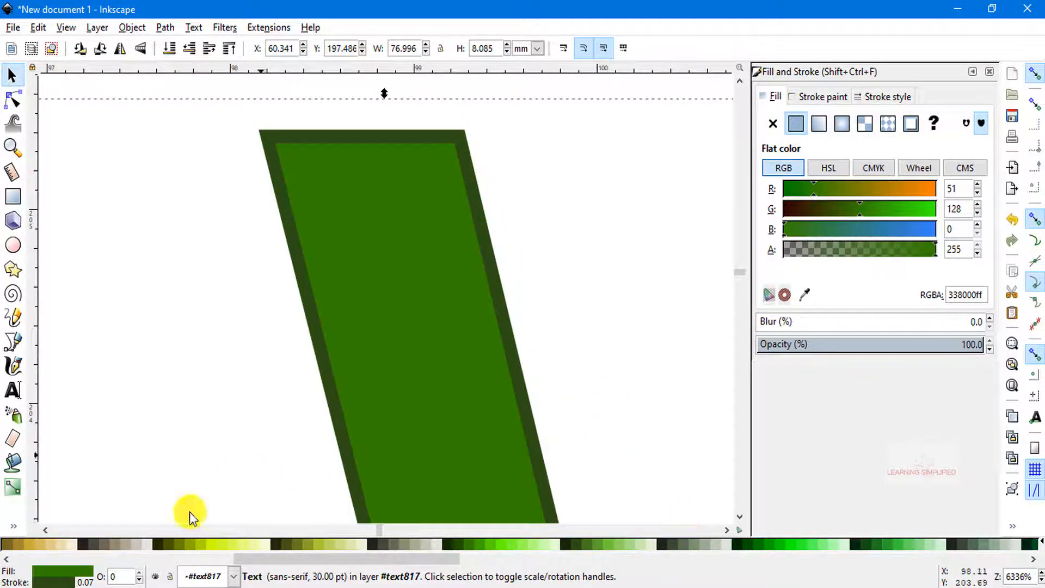
drag(397, 561, 213, 561)
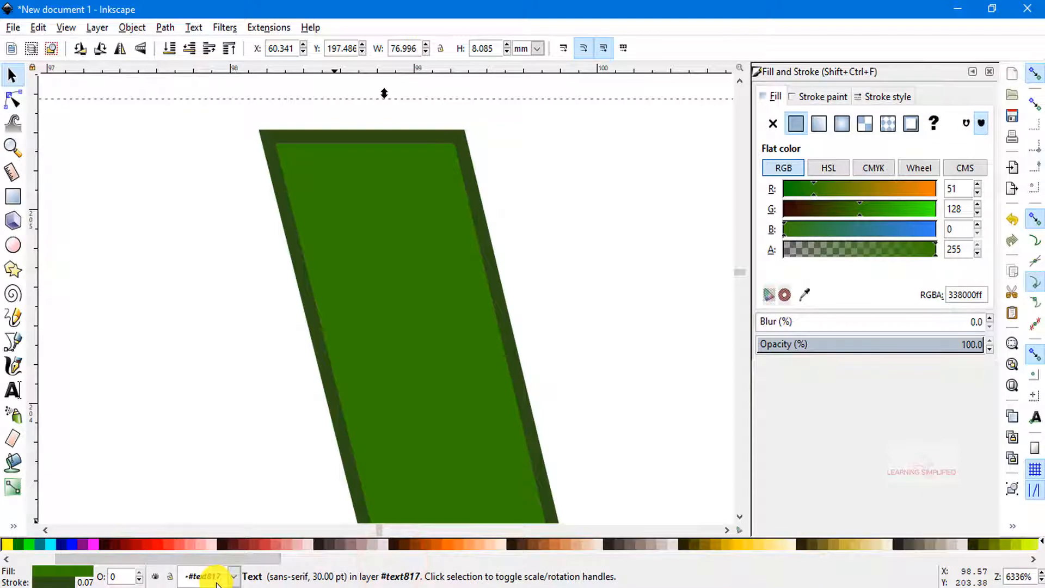
shift+click(145, 542)
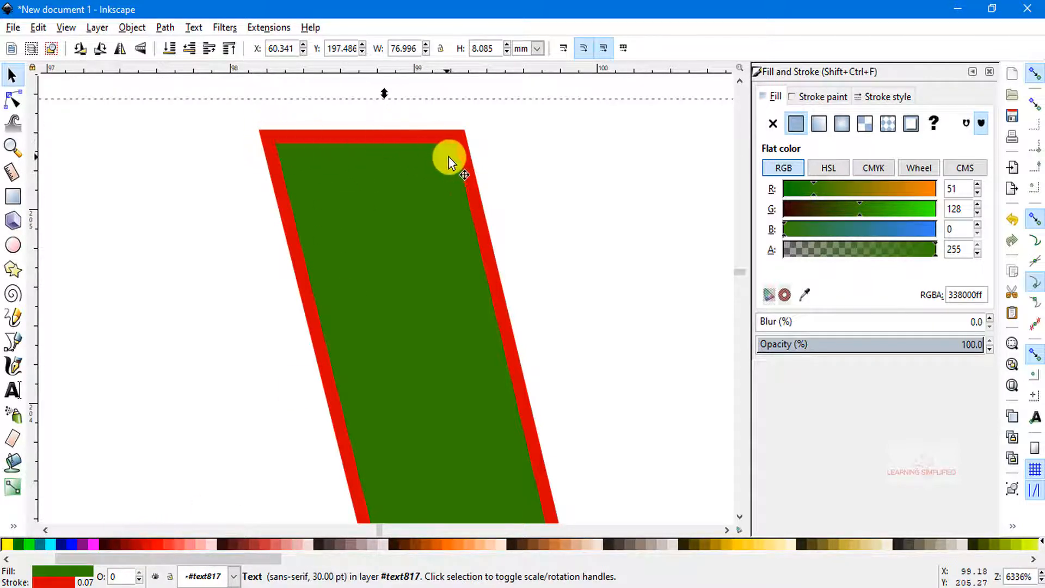
Step: Set the HELLO WORLD text's stroke width to 0.470 mm and its fill to yellow FFCC00, and deselect it
scroll(601, 245, down, 9)
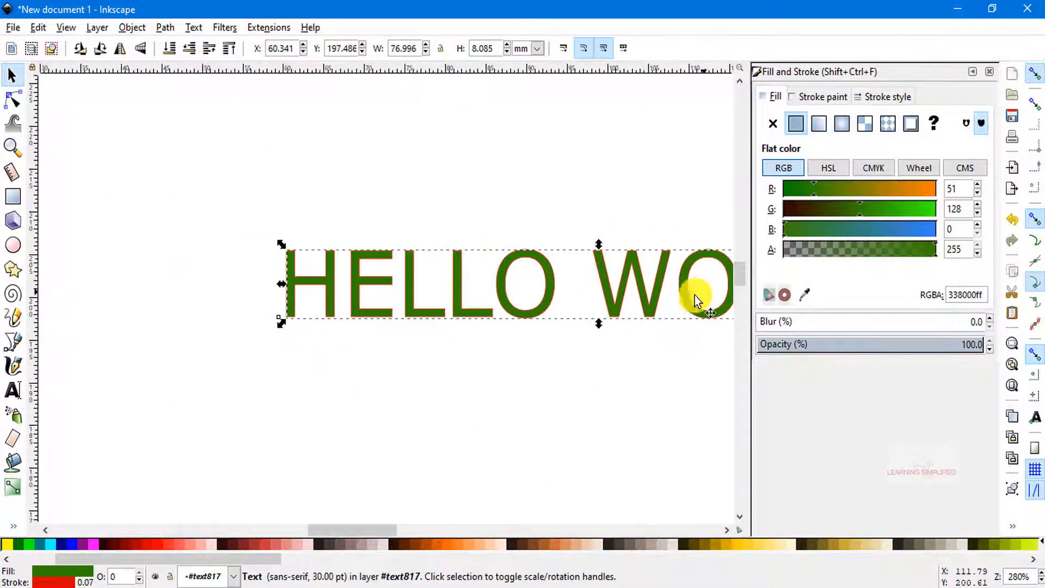
drag(695, 292, 479, 299)
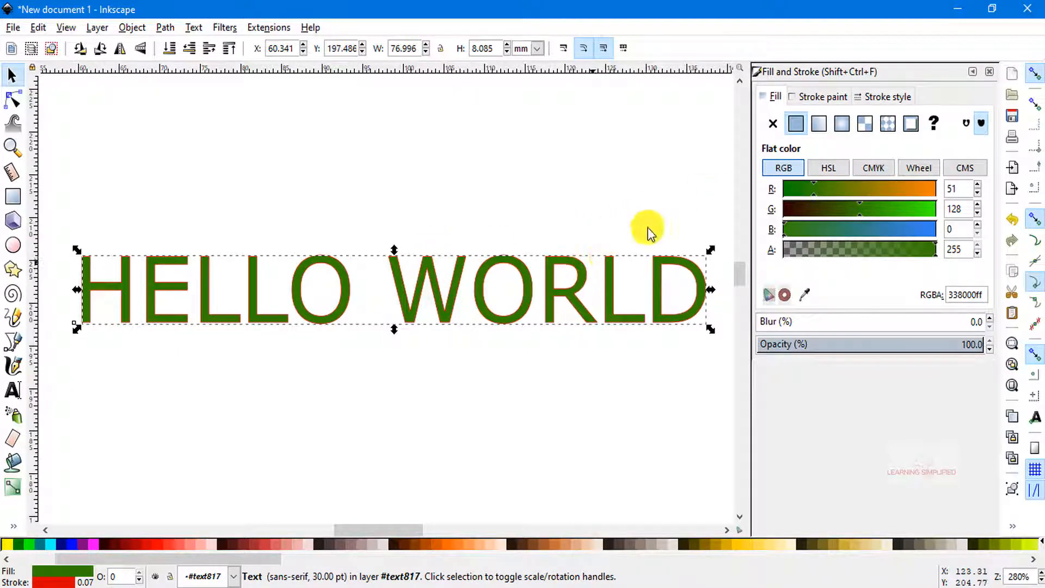
click(888, 98)
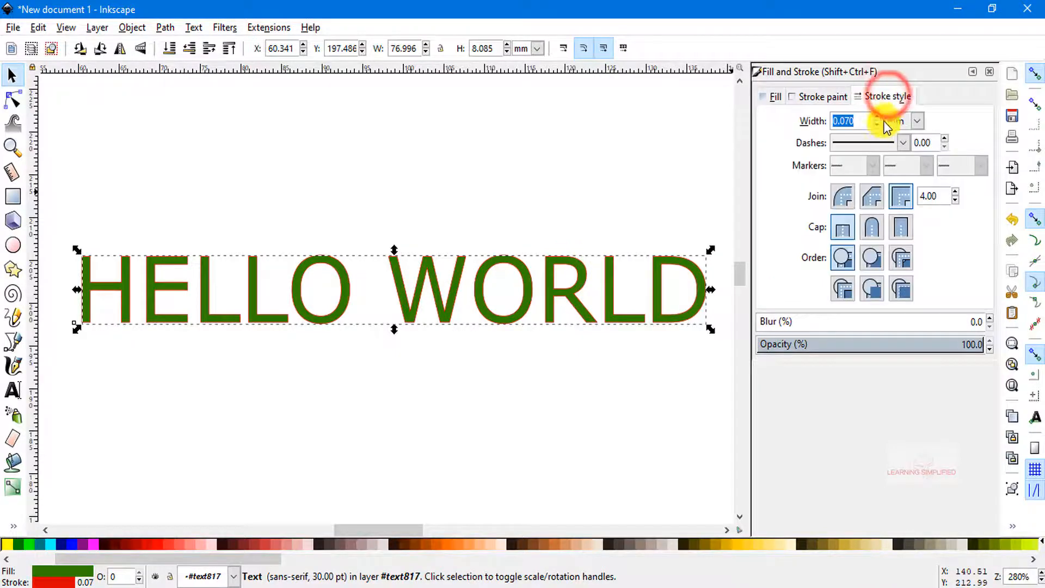
click(877, 118)
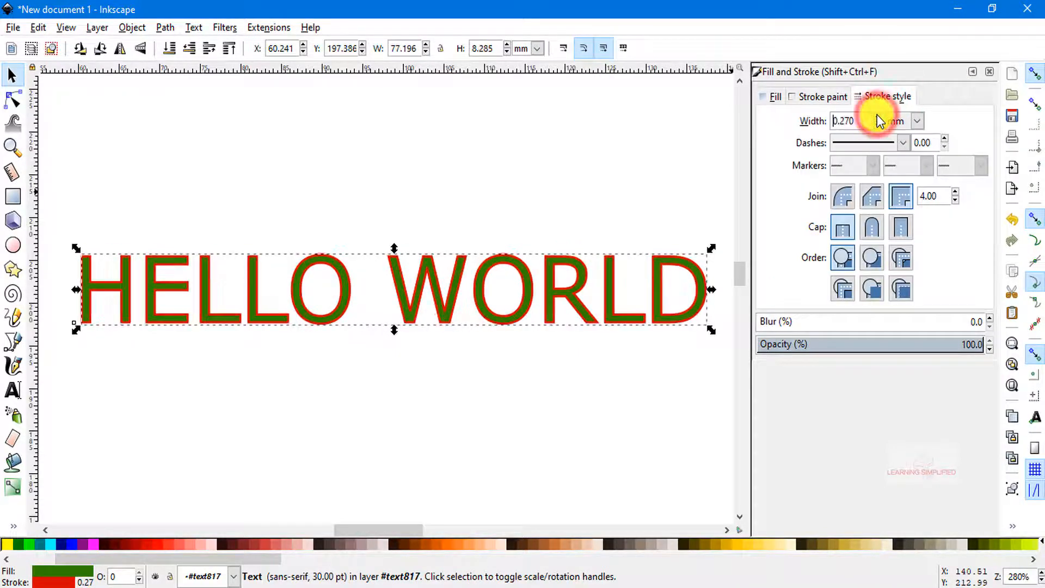
click(877, 125)
click(877, 125)
click(877, 125)
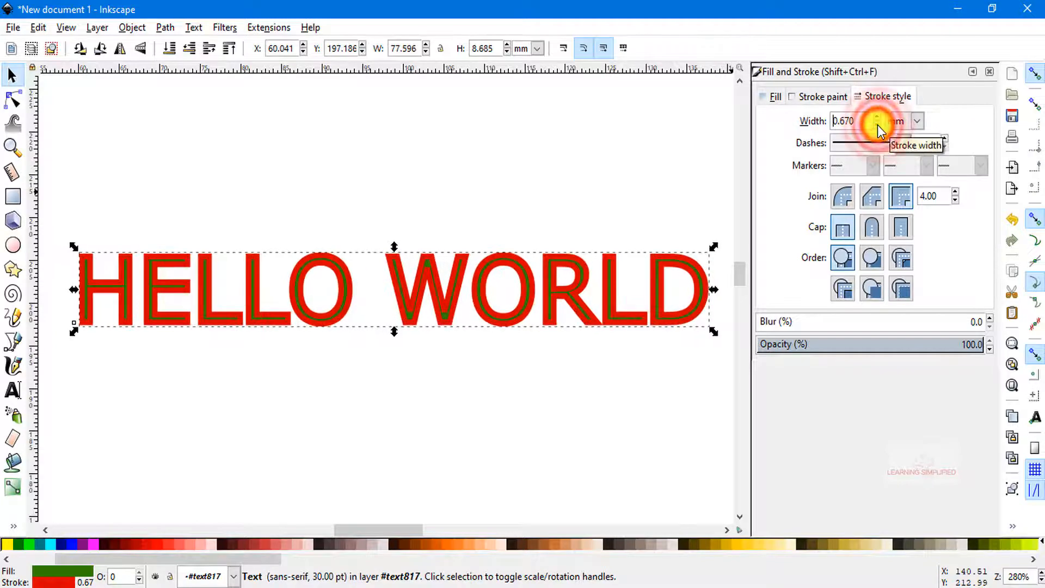
click(877, 125)
click(877, 125)
click(877, 125)
click(877, 125)
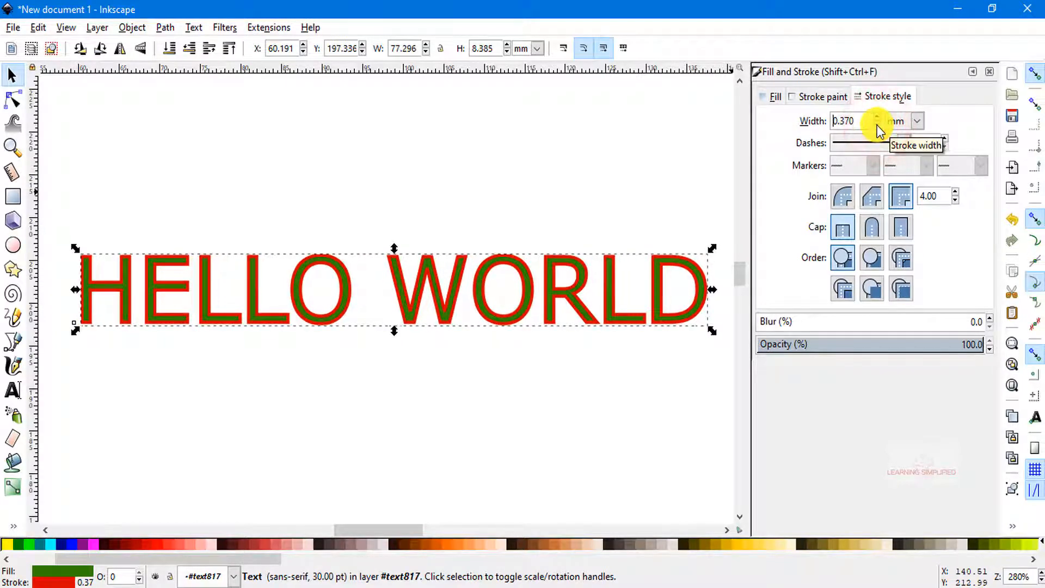
click(877, 118)
click(877, 118)
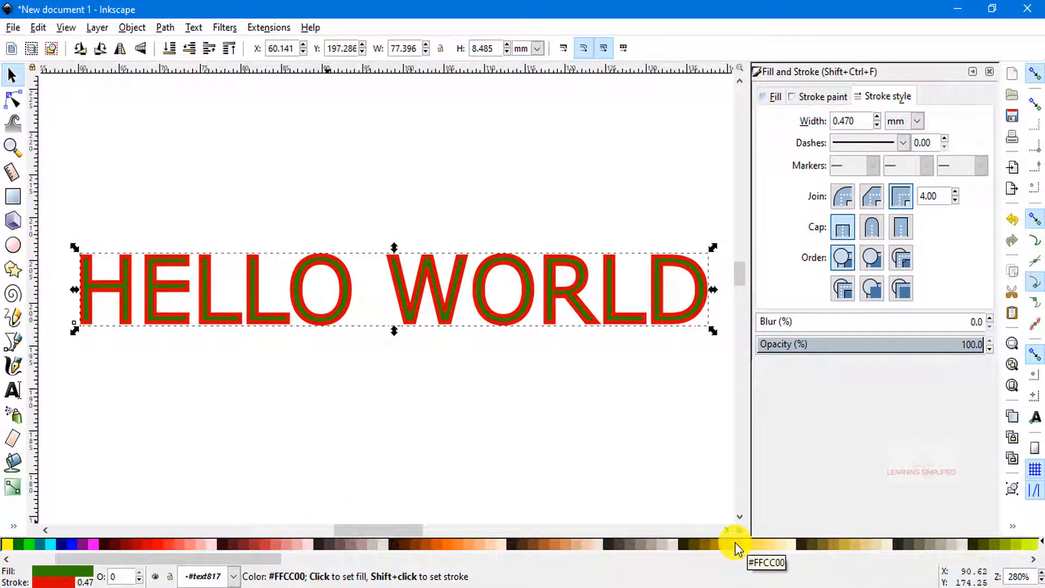
click(734, 542)
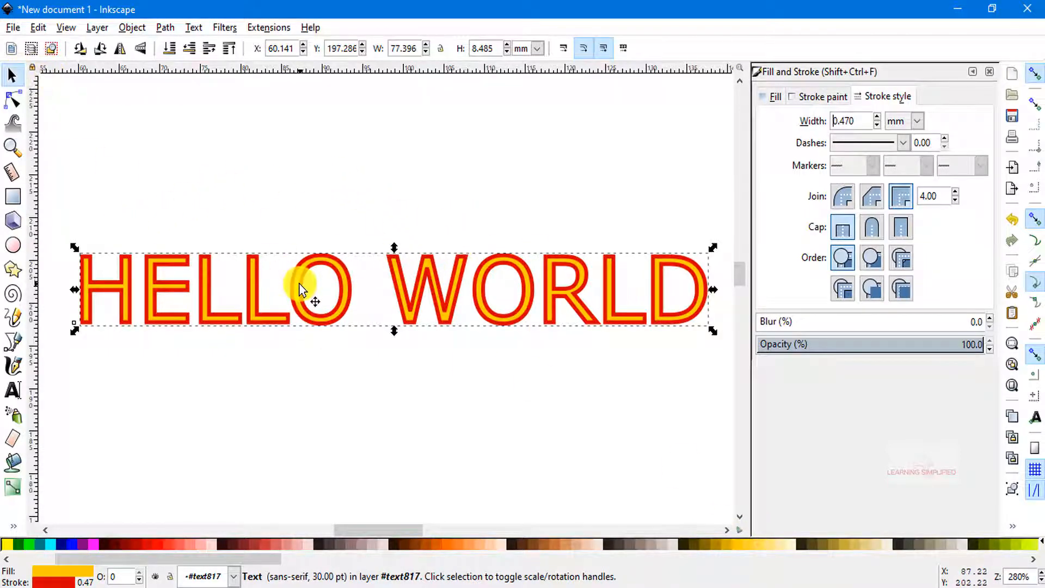
click(482, 215)
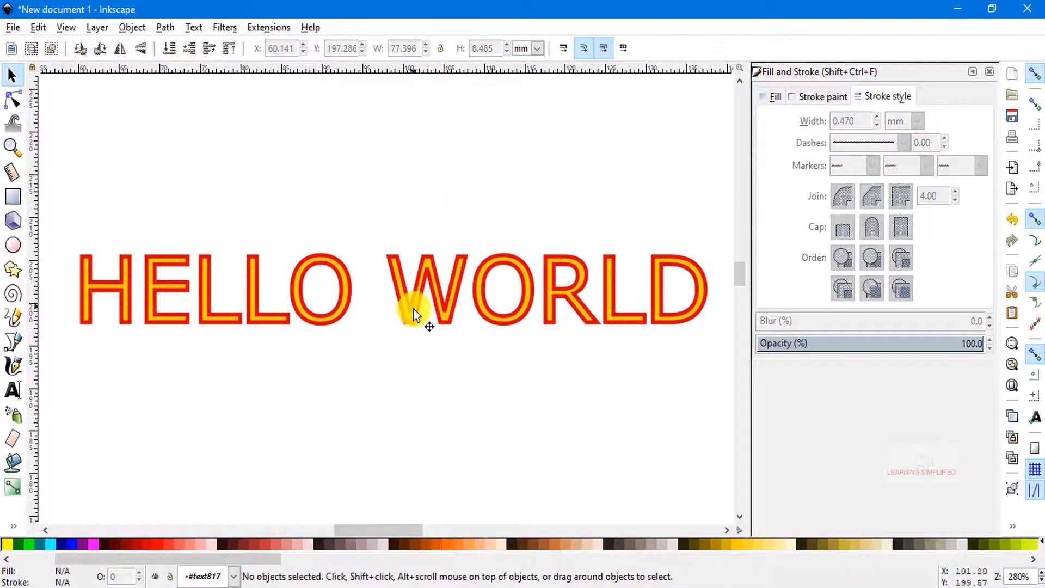
Step: Examine the fill and stroke edges of the W in HELLO WORLD up close, and both text lines on the page
ctrl+scroll(414, 318, up, 6)
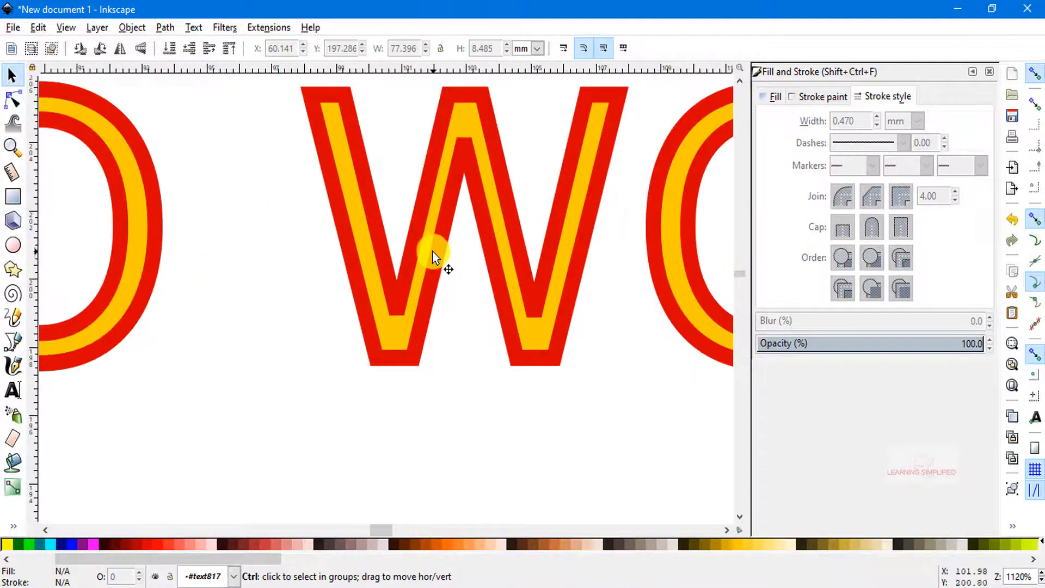
ctrl+scroll(434, 248, up, 7)
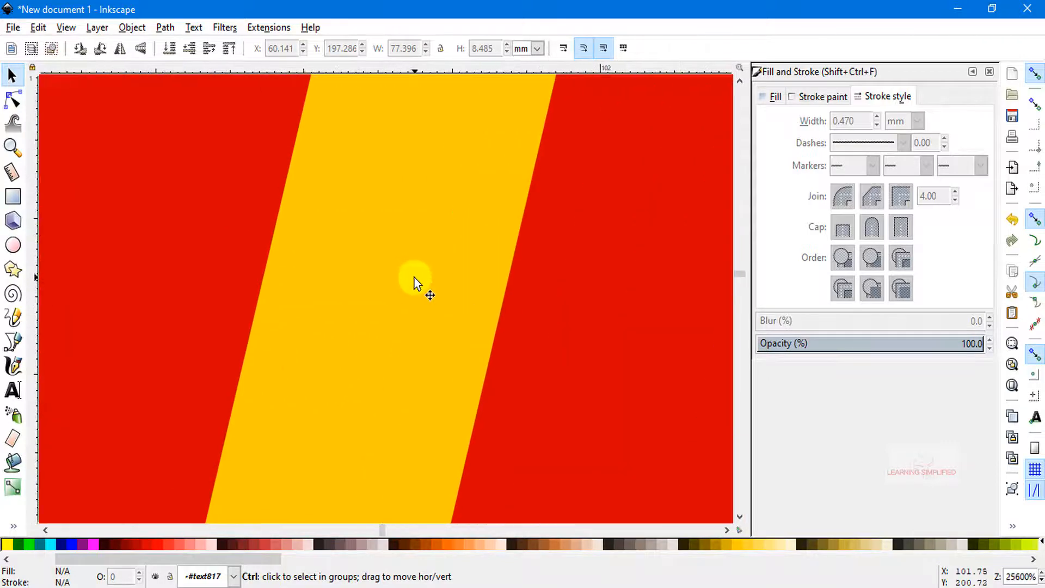
ctrl+scroll(469, 266, down, 7)
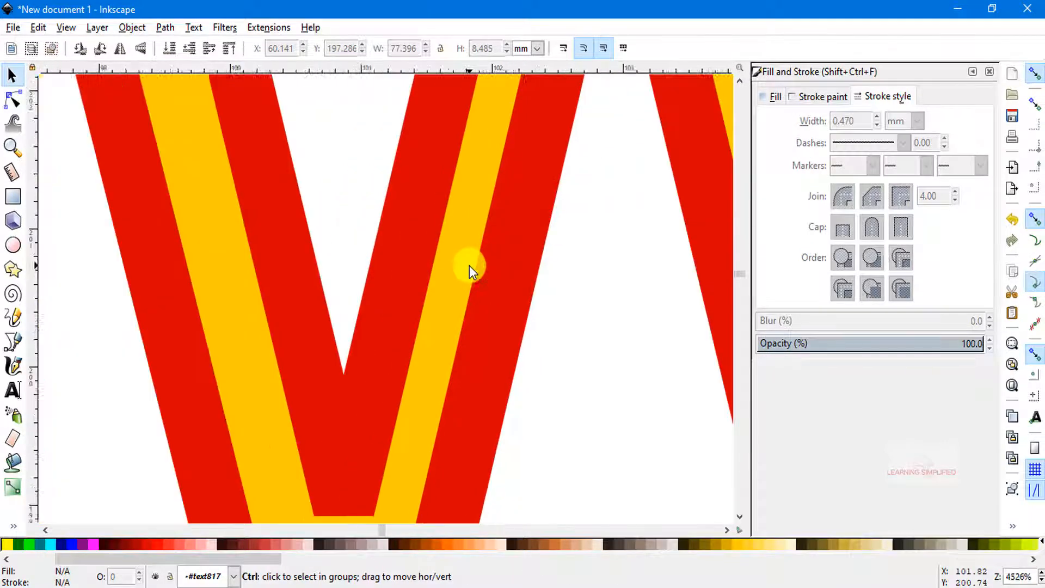
ctrl+scroll(473, 260, down, 5)
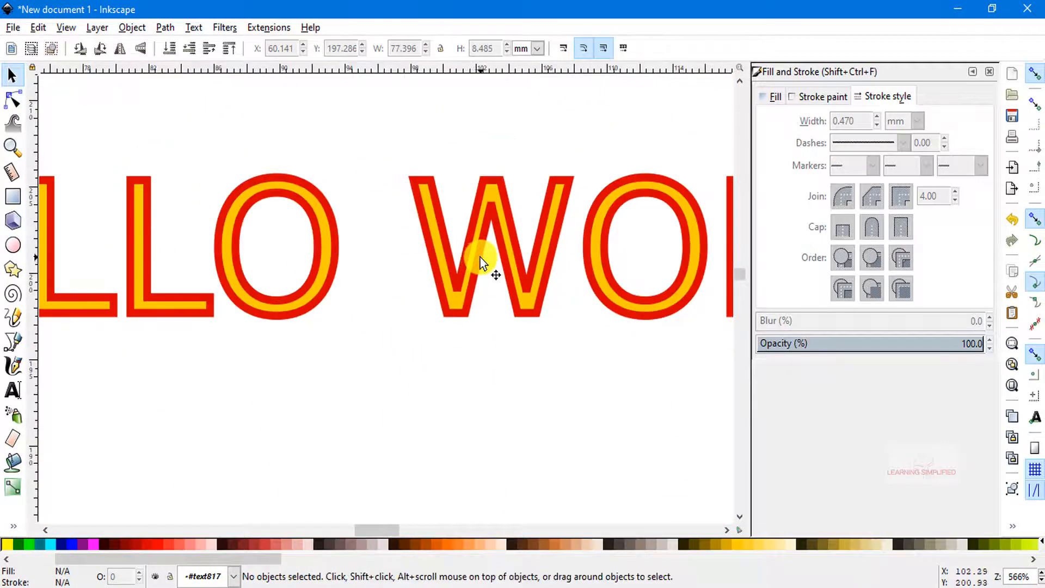
ctrl+scroll(479, 258, down, 2)
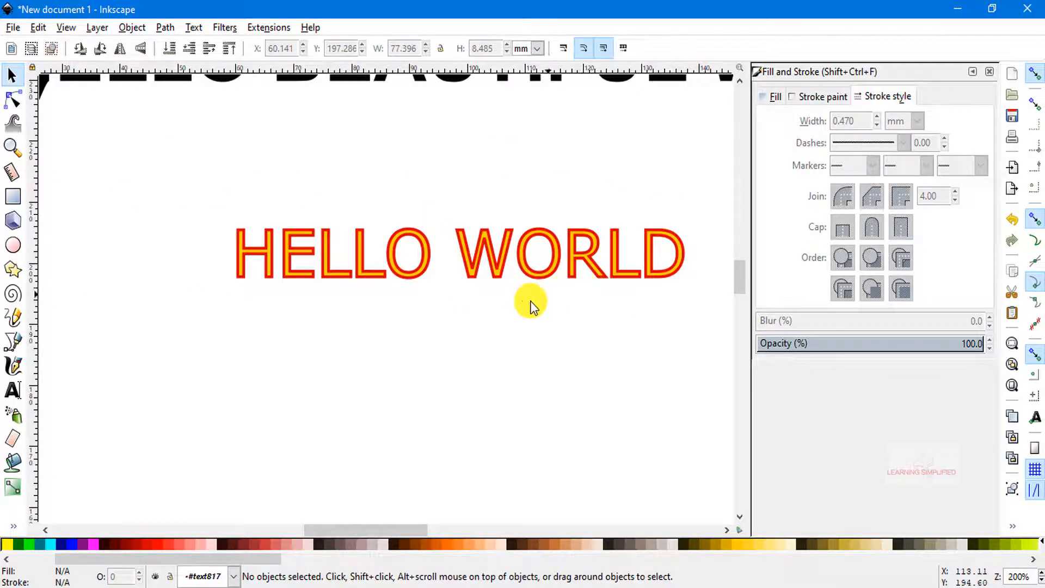
drag(532, 303, 459, 362)
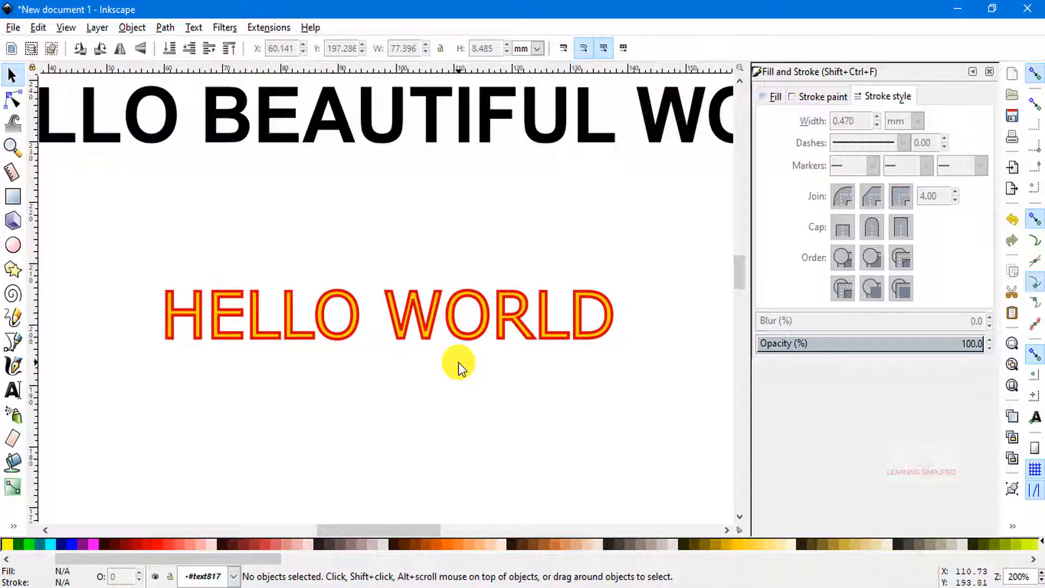
ctrl+scroll(526, 295, down, 4)
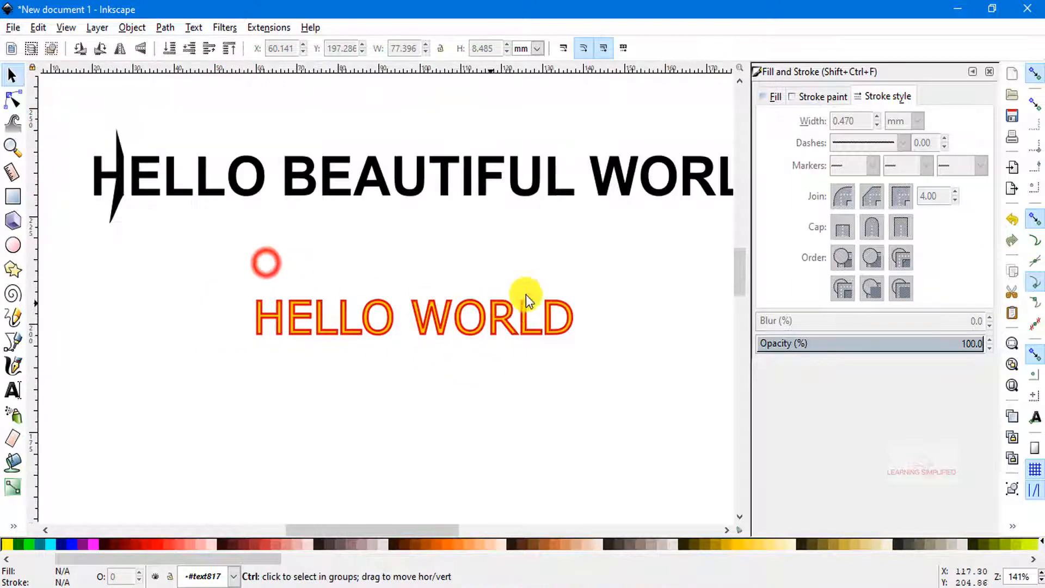
drag(530, 299, 464, 324)
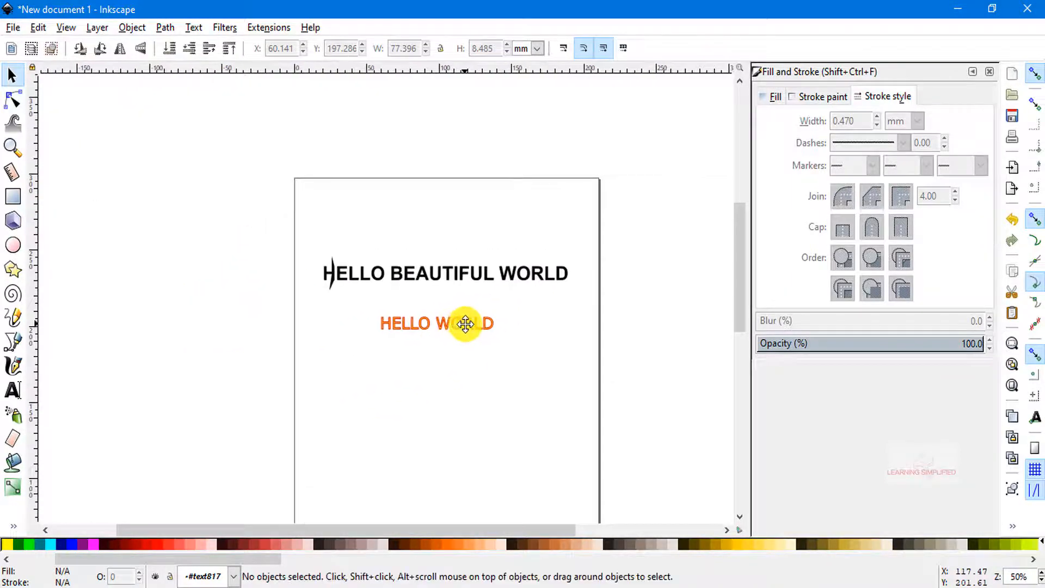